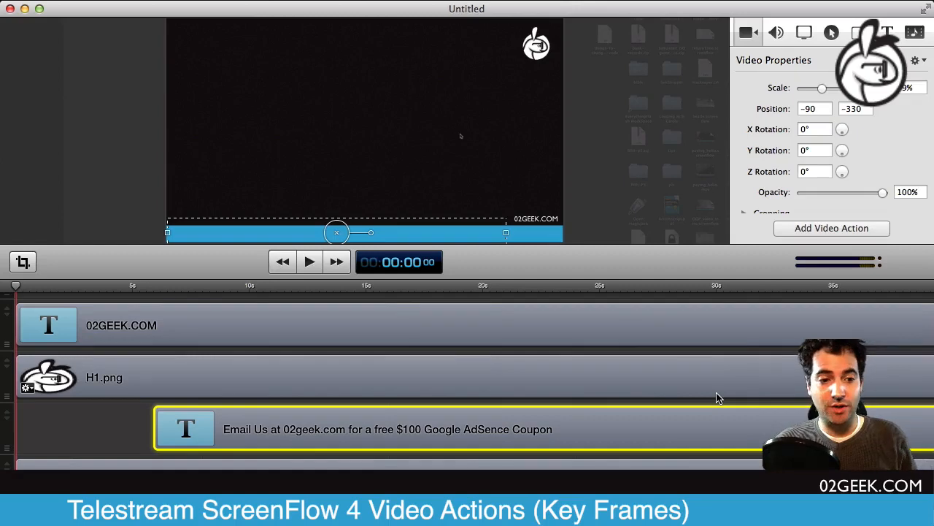
# Step: Rewind playback near the start and select the H1.png logo clip and background layer
pyautogui.click(104, 292)
pyautogui.moveTo(101, 288); pyautogui.dragTo(33, 290)
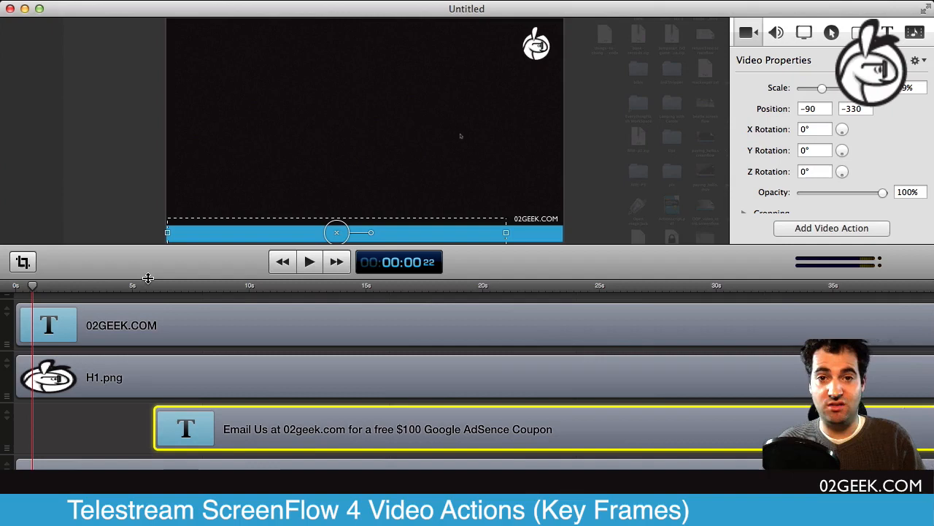
pyautogui.moveTo(48, 377)
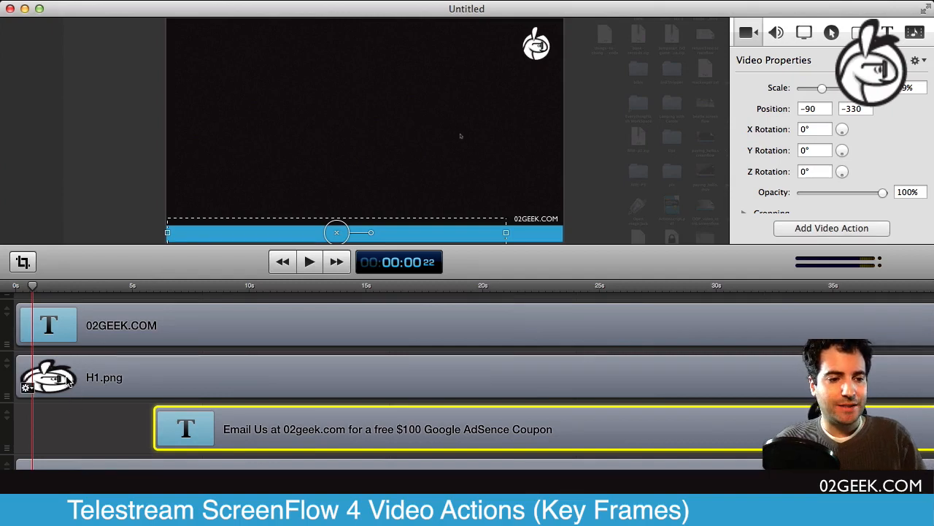
pyautogui.click(67, 380)
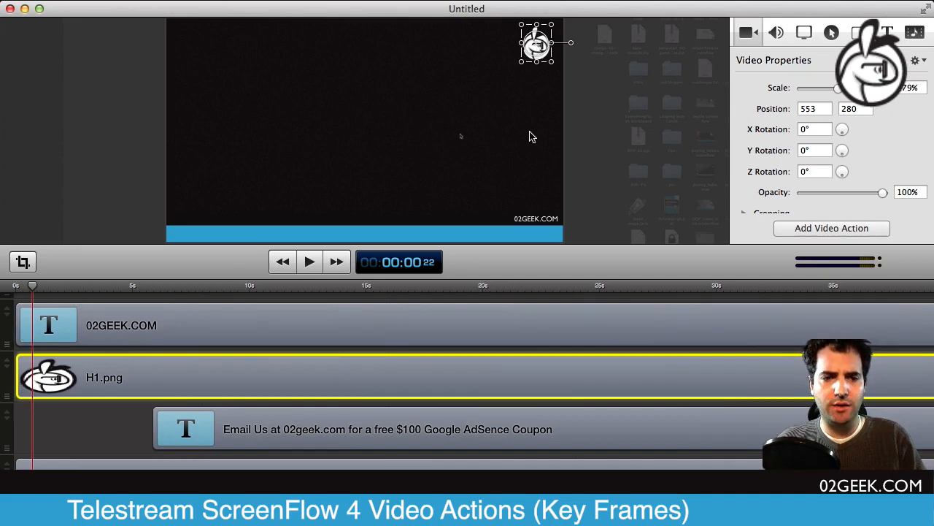
pyautogui.click(152, 63)
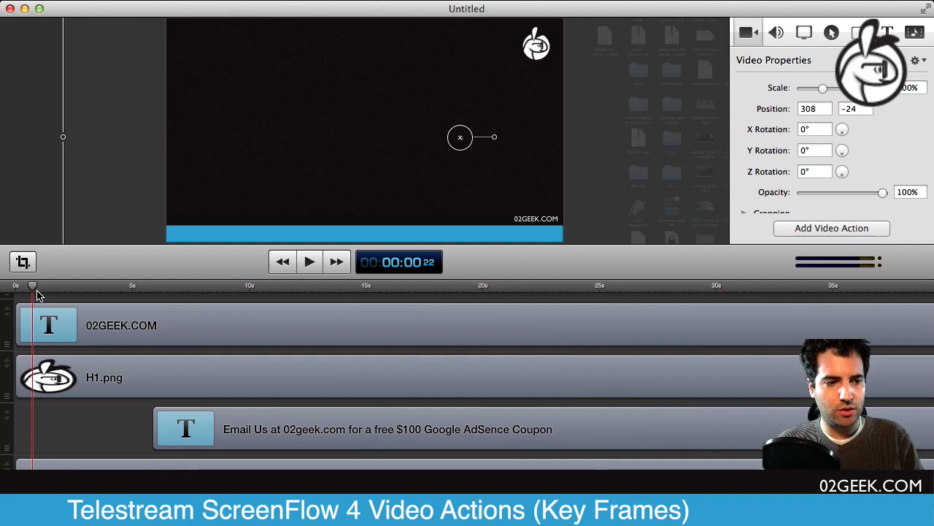
# Step: Scrub to about 7 seconds and add a video action to the H1.png logo clip
pyautogui.moveTo(35, 289); pyautogui.dragTo(186, 303)
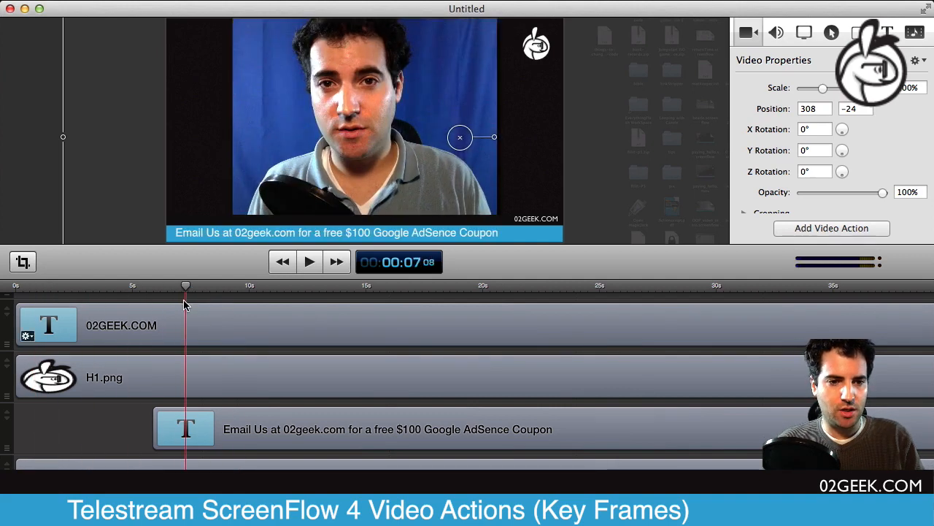
pyautogui.click(183, 378)
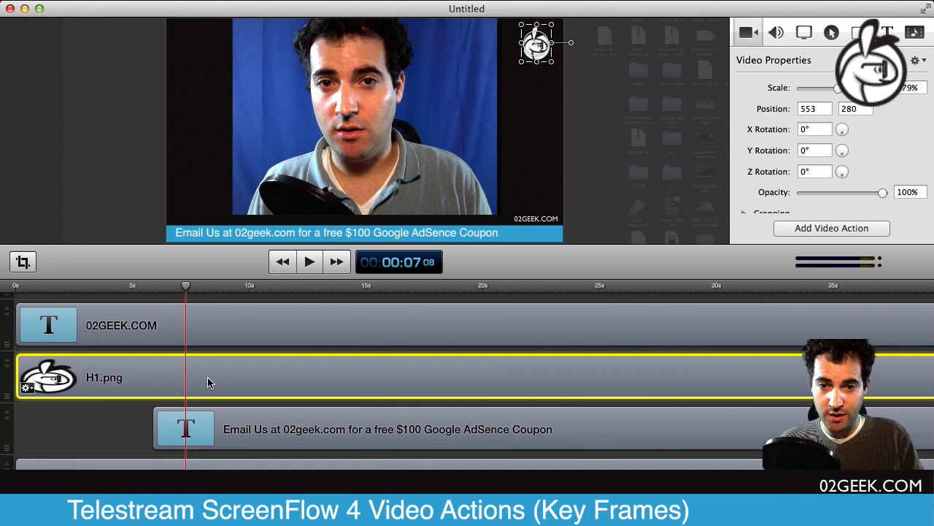
pyautogui.click(832, 228)
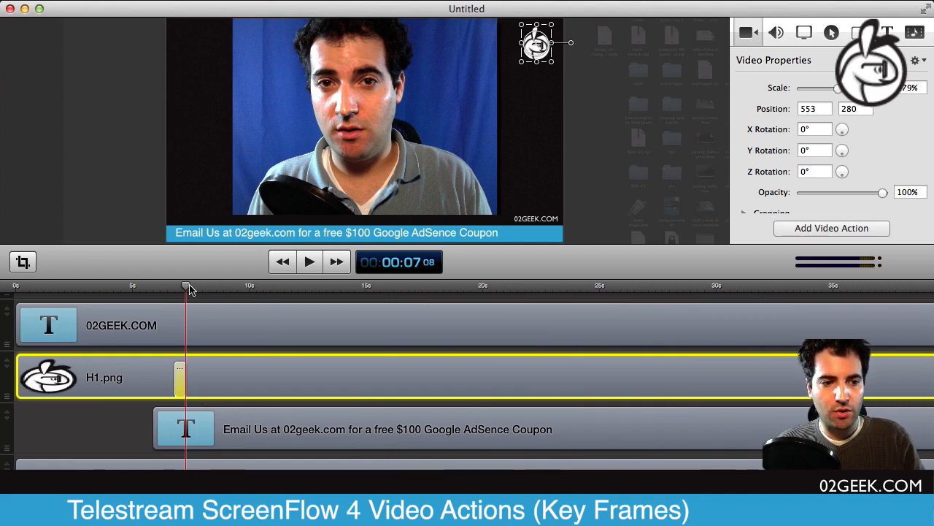
# Step: At about 5.5s move the logo to the canvas centre at 97% scale, then return near 2.9s
pyautogui.moveTo(185, 286); pyautogui.dragTo(143, 287)
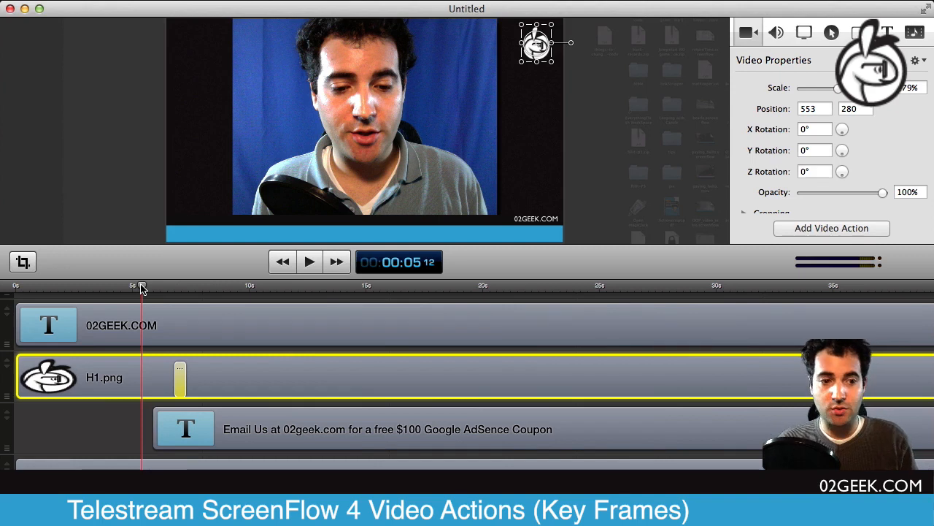
pyautogui.scroll(-2, 183, 365)
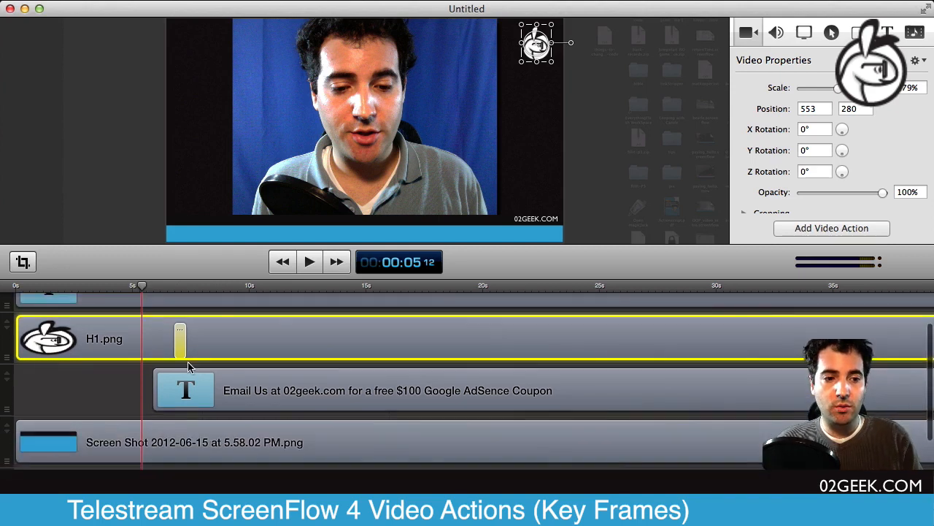
pyautogui.scroll(2, 187, 361)
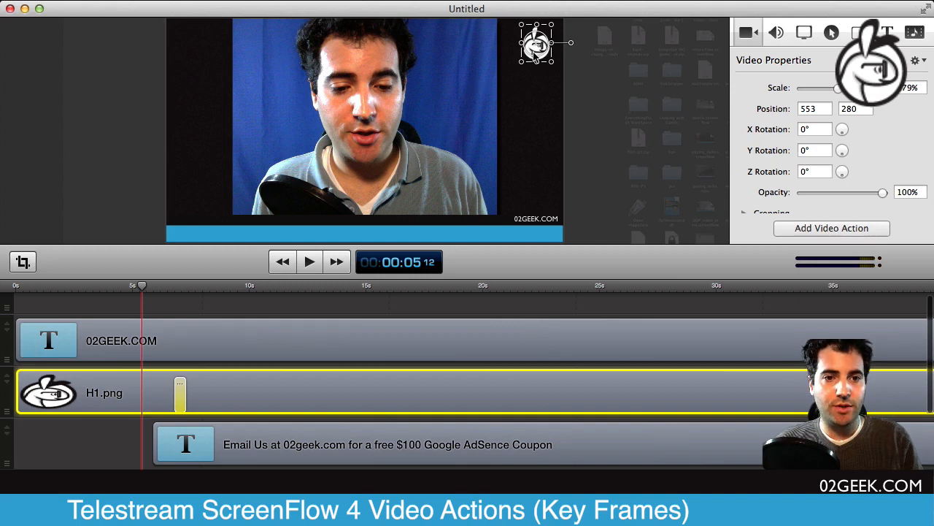
pyautogui.moveTo(536, 44); pyautogui.dragTo(369, 125)
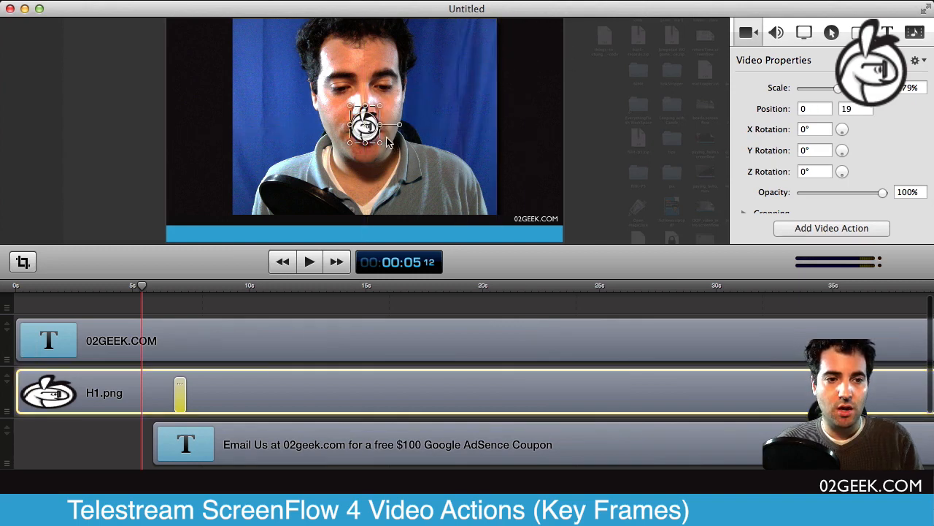
pyautogui.scroll(5, 353, 113)
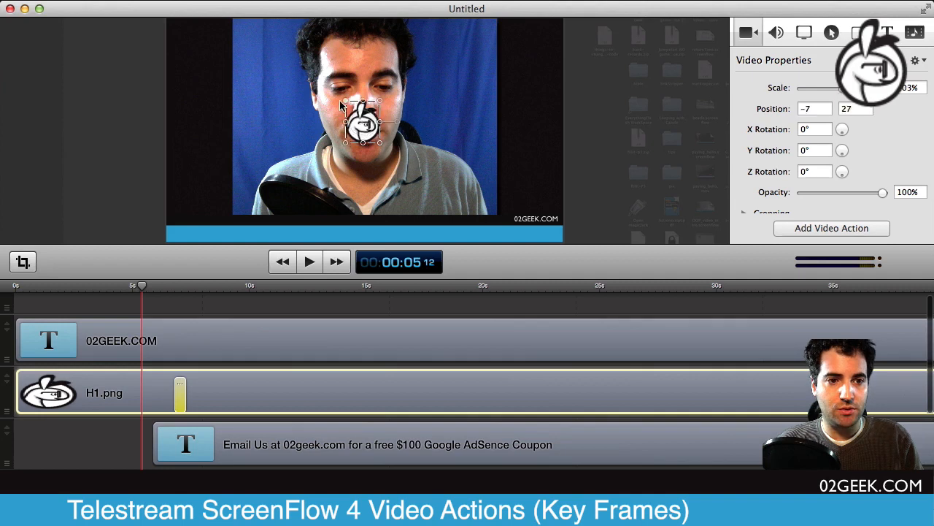
pyautogui.moveTo(355, 117); pyautogui.dragTo(369, 109)
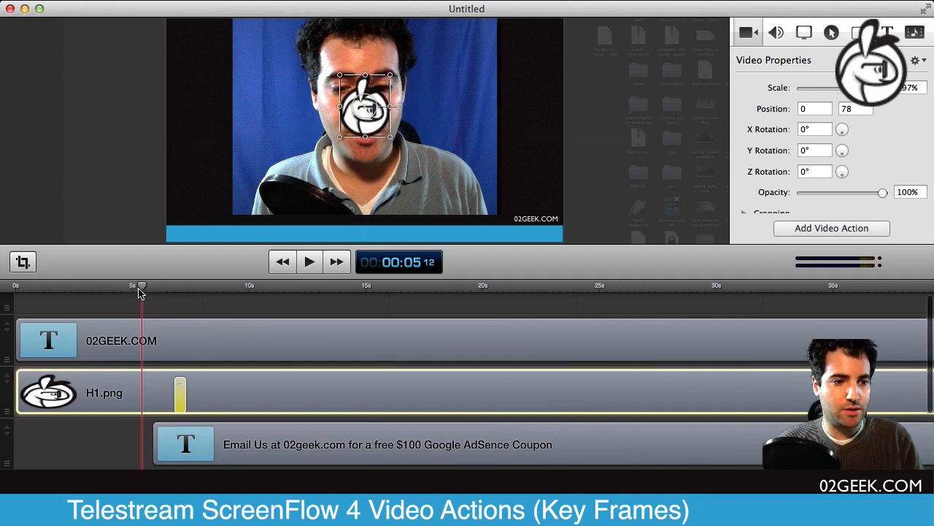
pyautogui.moveTo(140, 292); pyautogui.dragTo(83, 300)
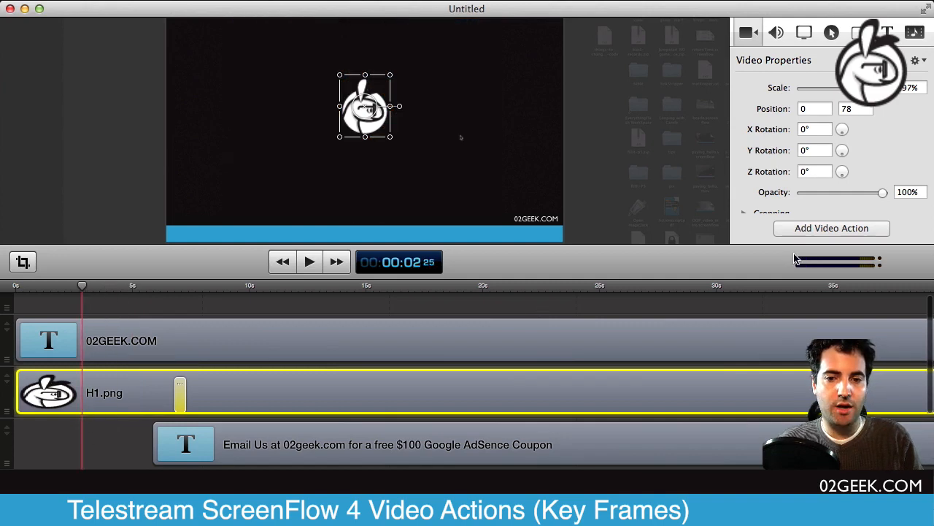
# Step: Add a second video action and enlarge the logo to 1026% scale, recentred, near the clip start
pyautogui.click(810, 229)
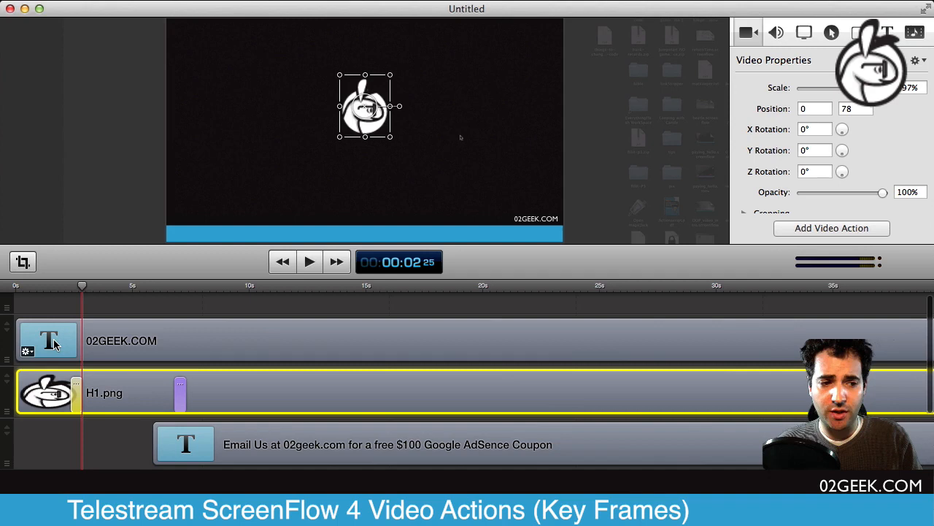
pyautogui.moveTo(80, 290); pyautogui.dragTo(29, 292)
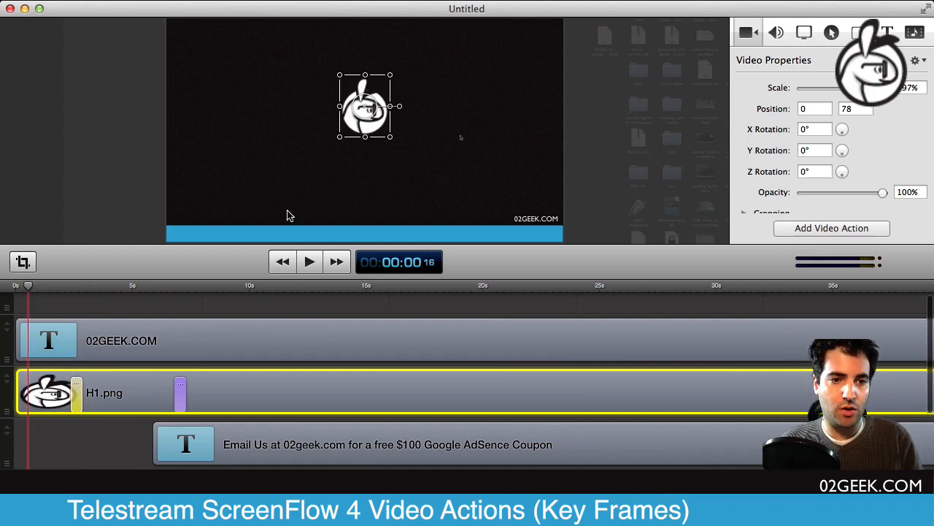
pyautogui.click(356, 121)
pyautogui.moveTo(391, 140); pyautogui.dragTo(482, 219)
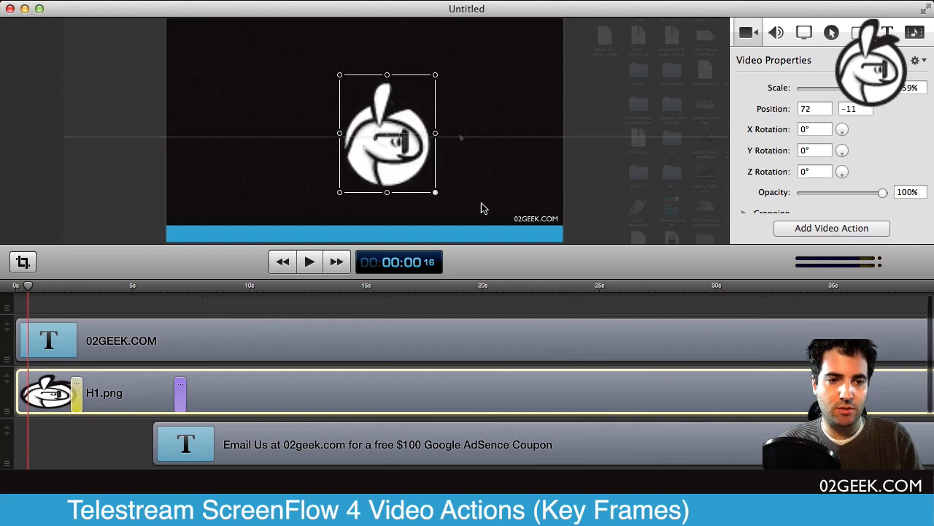
pyautogui.moveTo(408, 124)
pyautogui.mouseDown()
pyautogui.moveTo(374, 131)
pyautogui.moveTo(374, 124)
pyautogui.mouseUp()
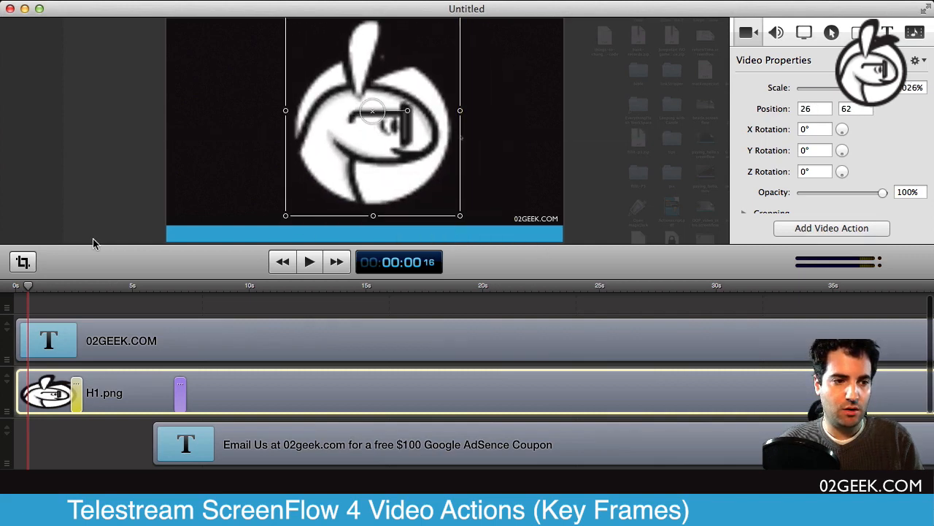
pyautogui.moveTo(142, 276); pyautogui.dragTo(142, 357)
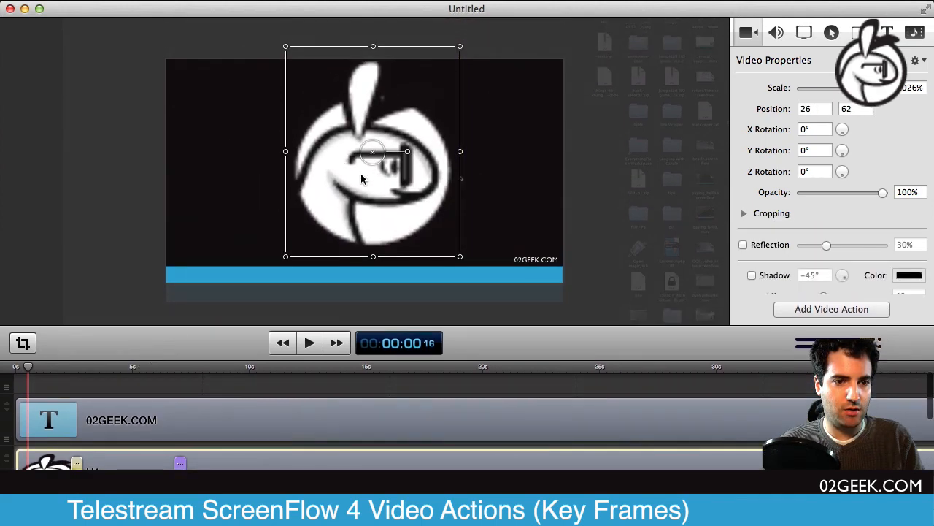
pyautogui.moveTo(360, 173); pyautogui.dragTo(353, 189)
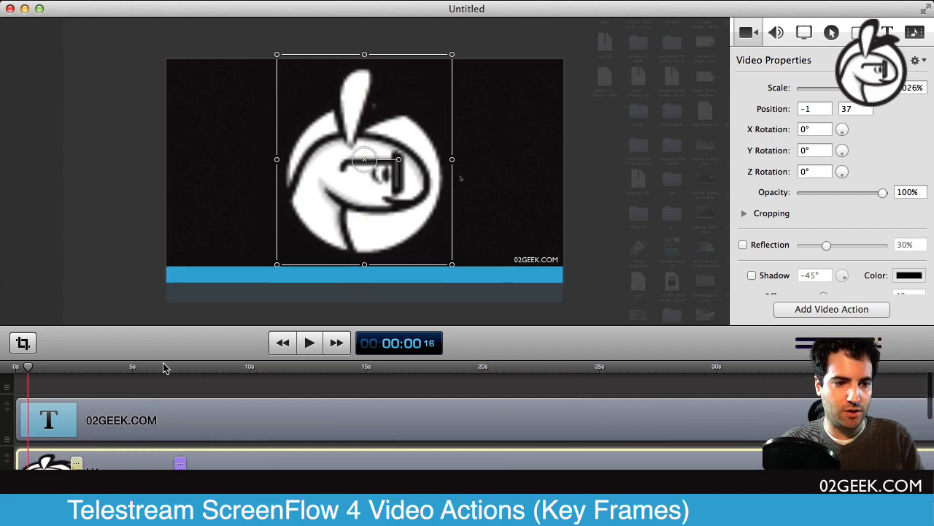
# Step: Give the timeline more room on screen and zoom in for finer detail
pyautogui.moveTo(160, 359); pyautogui.dragTo(157, 274)
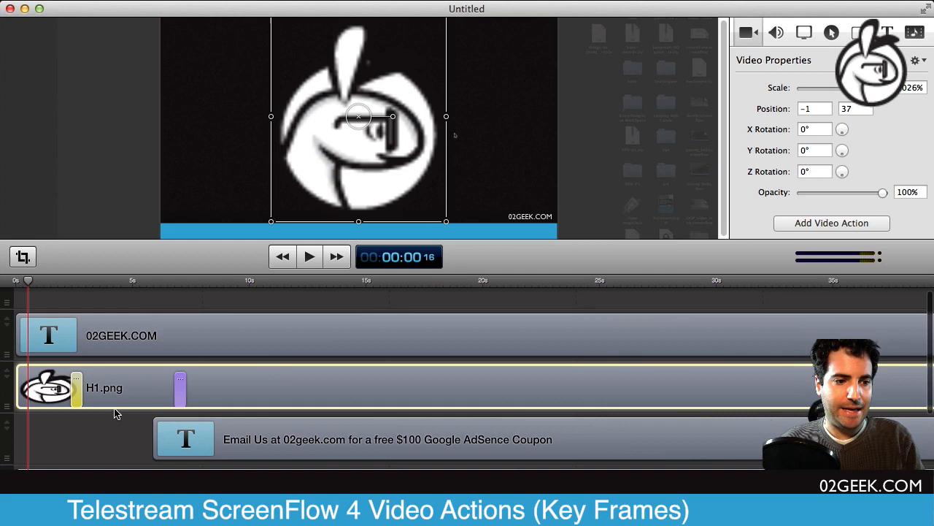
pyautogui.click(77, 388)
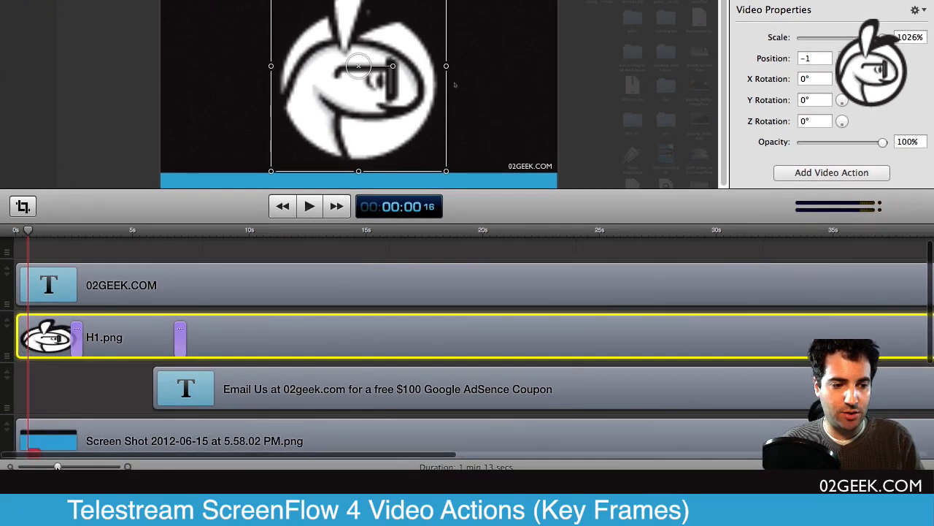
pyautogui.press('=')
pyautogui.press('=')
pyautogui.press('=')
# Step: Extend the first video action back to the clip start and play the shrink animation
pyautogui.click(265, 340)
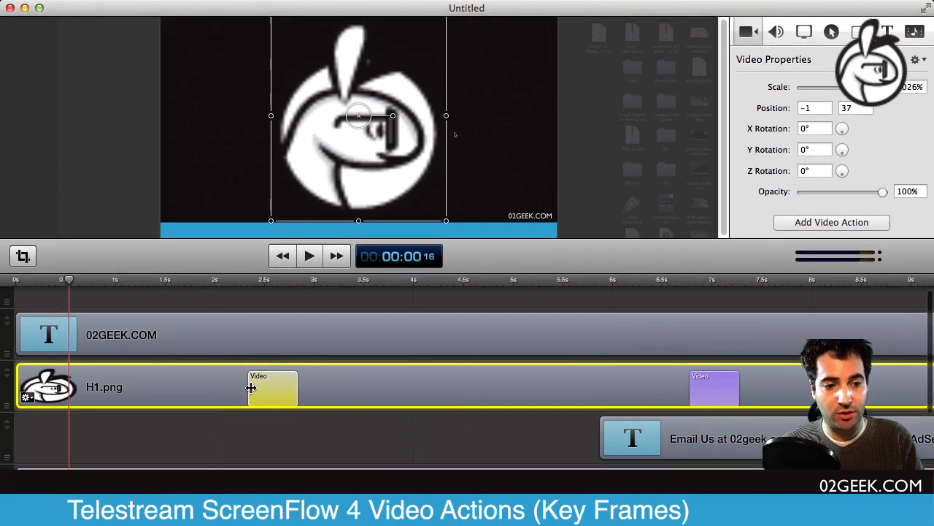
pyautogui.moveTo(248, 386); pyautogui.dragTo(14, 386)
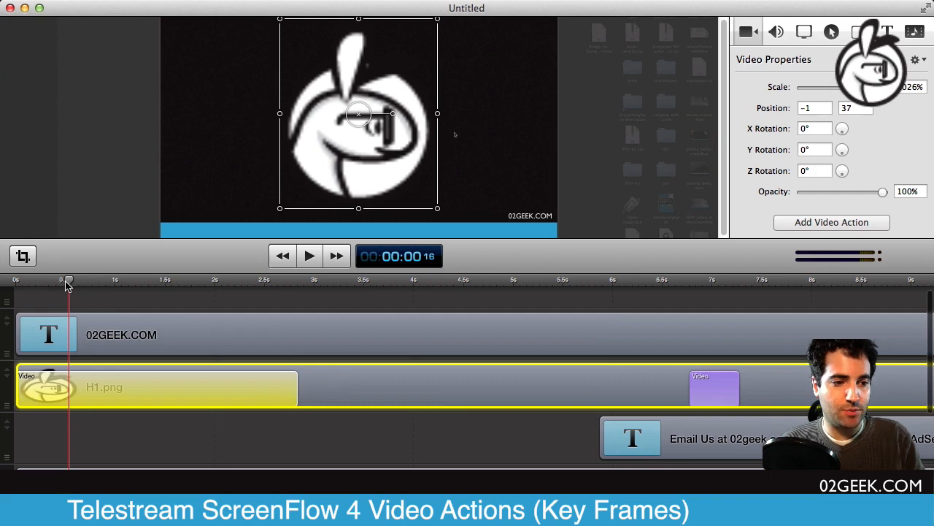
pyautogui.moveTo(67, 285); pyautogui.dragTo(10, 286)
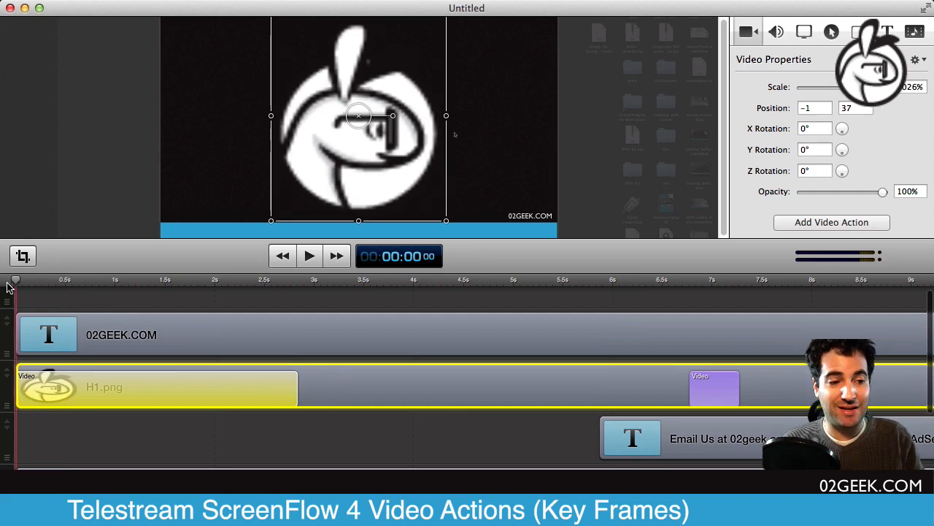
pyautogui.press('space')
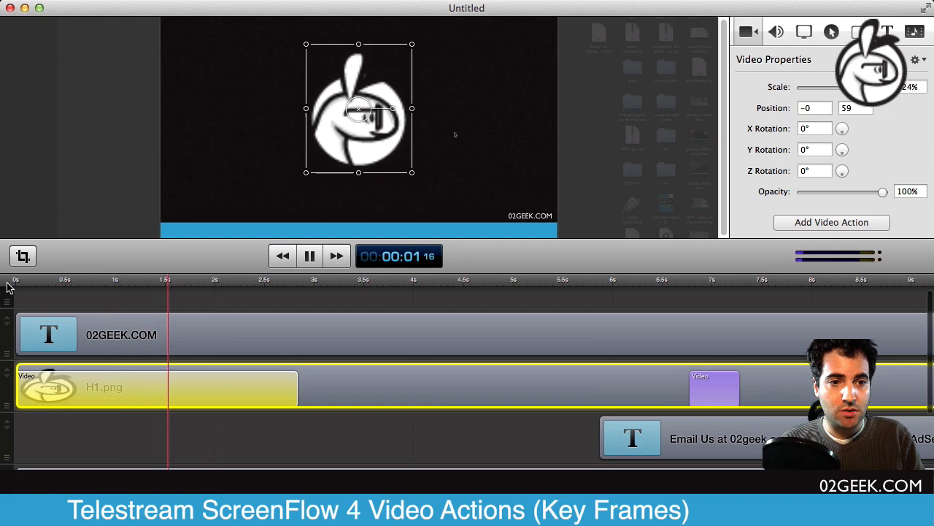
pyautogui.press('space')
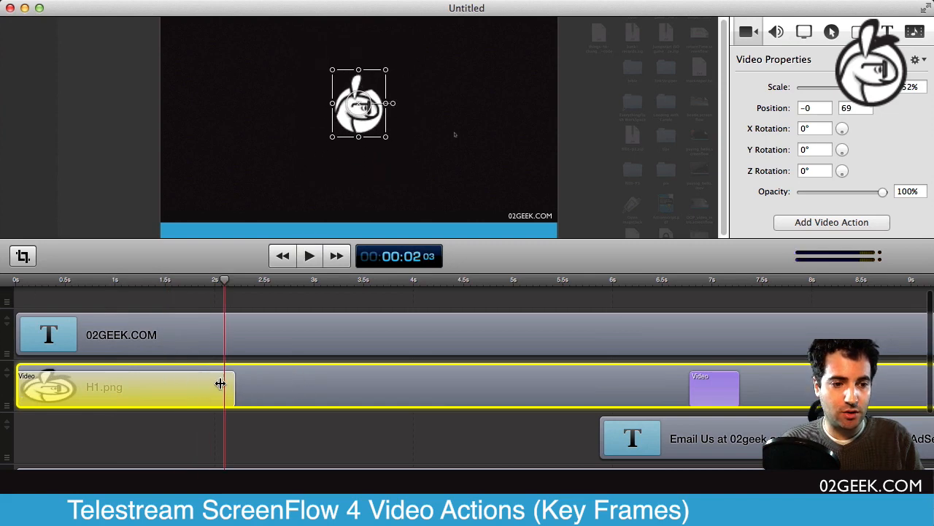
# Step: Trim the H1.png clip's right edge shorter twice so the logo shrinks faster, replaying to check
pyautogui.moveTo(297, 385); pyautogui.dragTo(166, 384)
pyautogui.moveTo(225, 281); pyautogui.dragTo(15, 281)
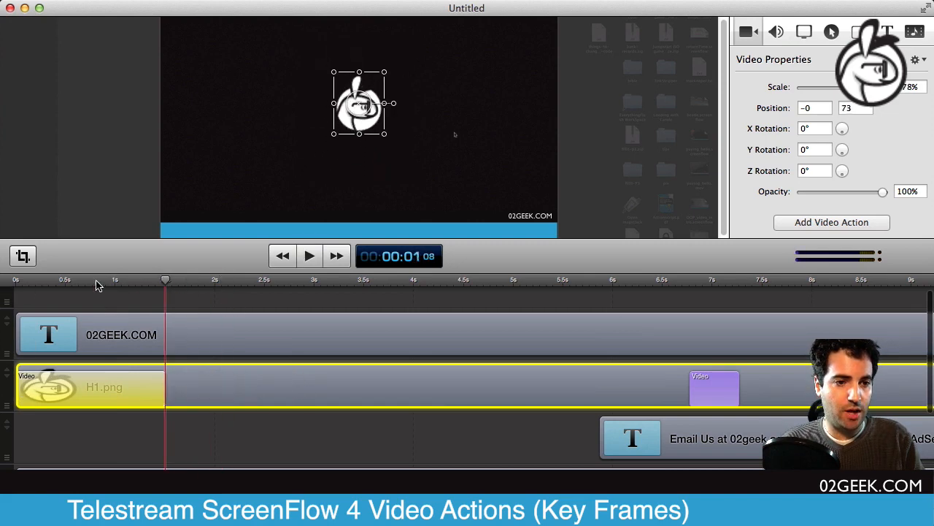
pyautogui.press('space')
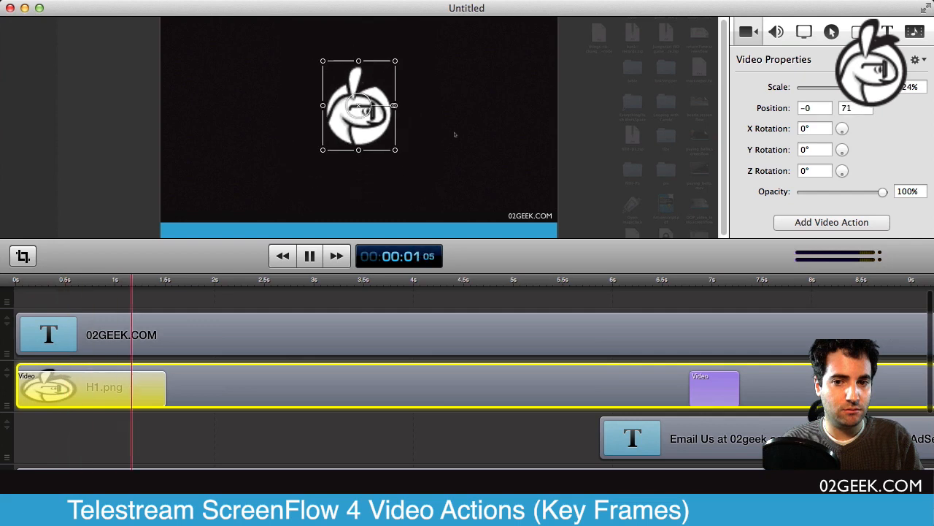
pyautogui.press('space')
pyautogui.moveTo(91, 387)
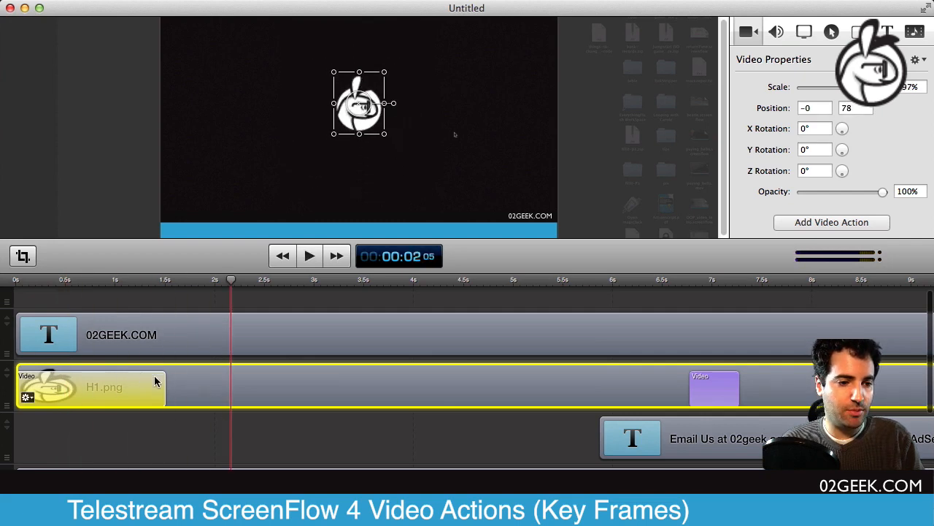
pyautogui.moveTo(165, 379); pyautogui.dragTo(115, 379)
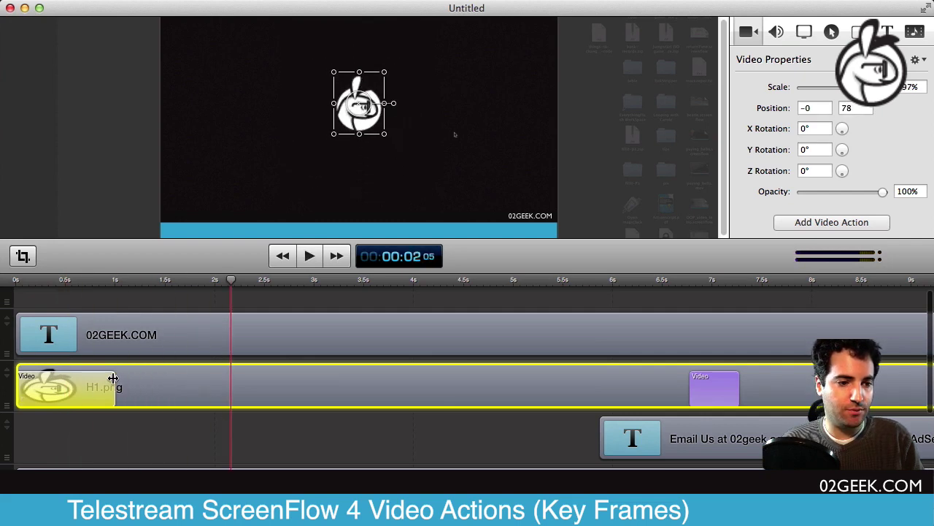
pyautogui.click(22, 283)
pyautogui.moveTo(19, 283); pyautogui.dragTo(14, 283)
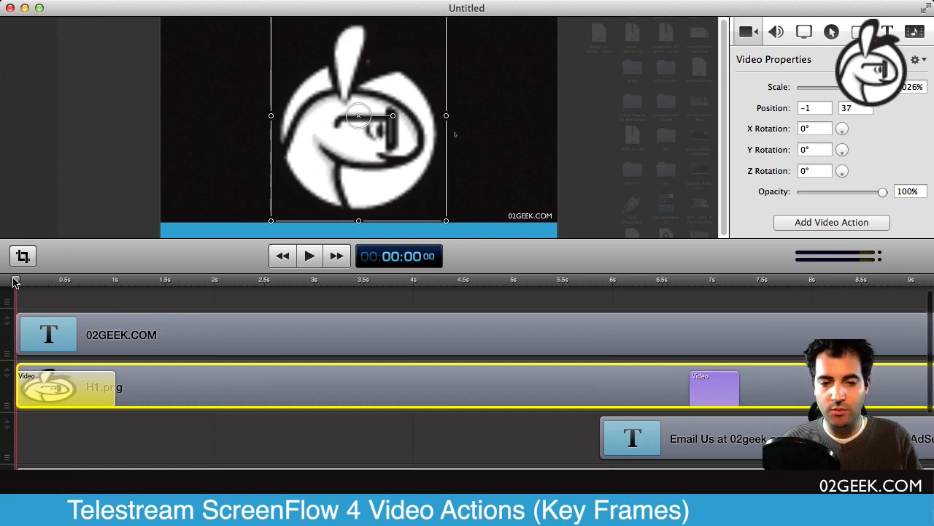
pyautogui.press('space')
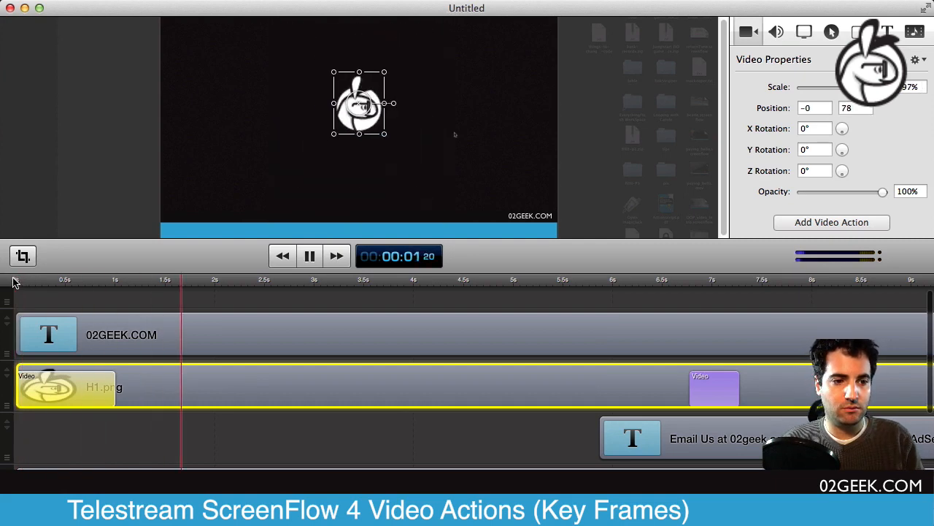
pyautogui.press('space')
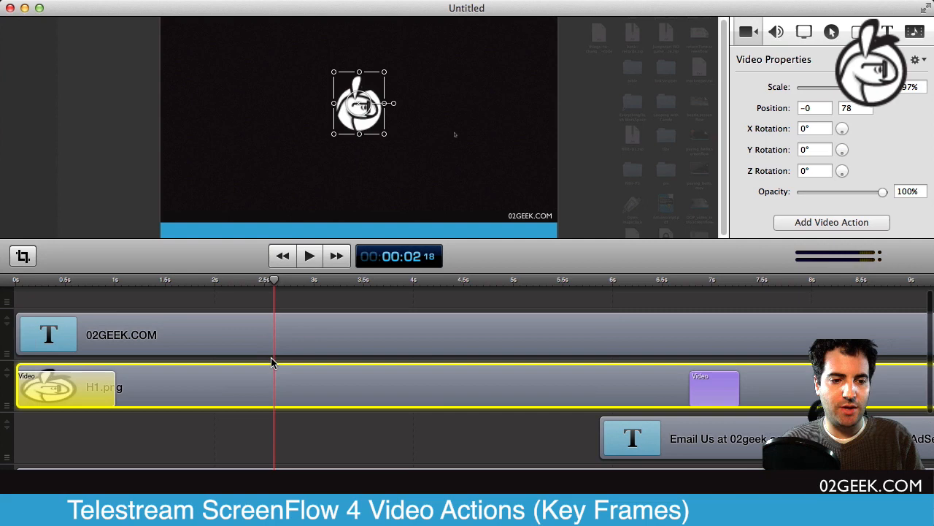
pyautogui.scroll(-3, 272, 363)
# Step: Trim the Screen Shot clip's left edge so it starts about a second in, and review playback
pyautogui.click(44, 374)
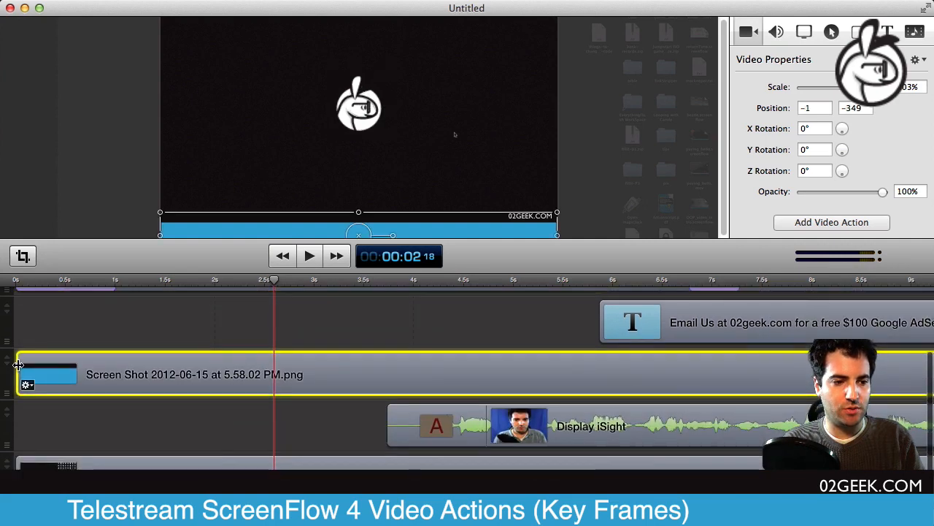
pyautogui.moveTo(18, 365); pyautogui.dragTo(229, 368)
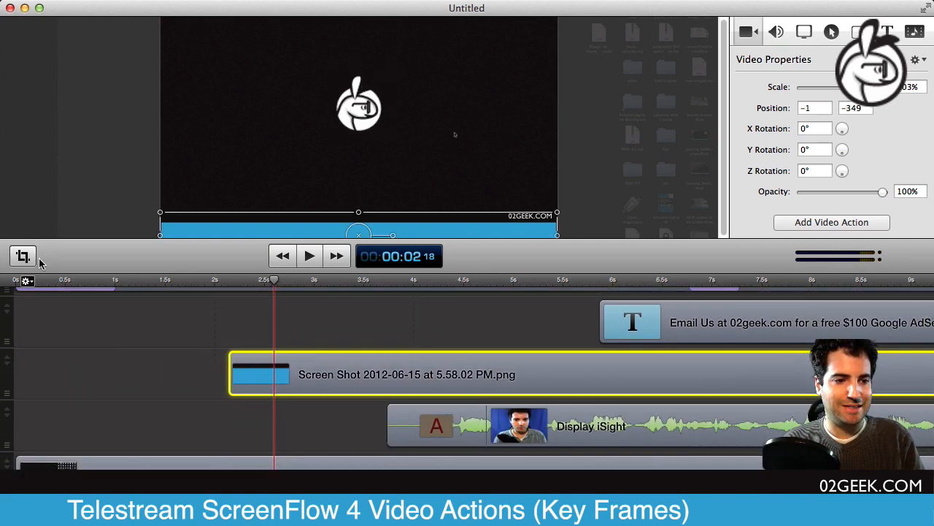
pyautogui.click(73, 283)
pyautogui.press('space')
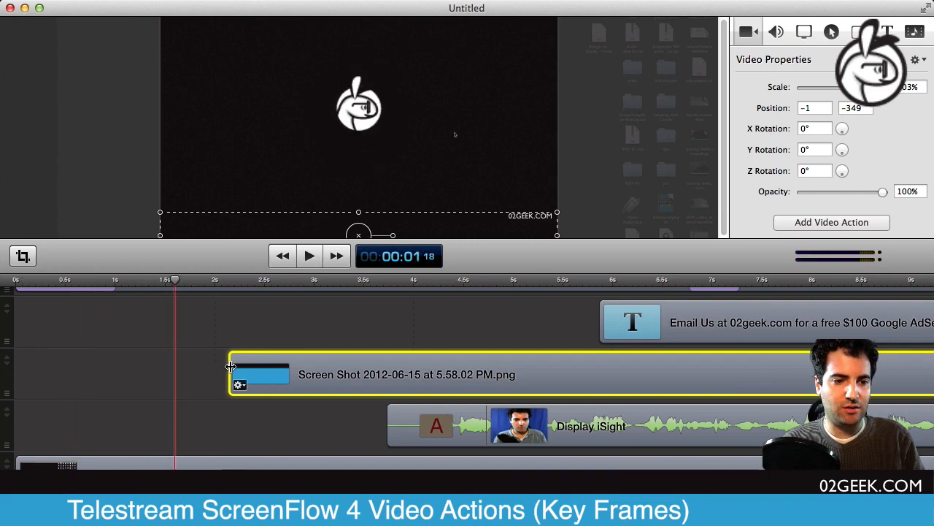
# Step: Let the Screen Shot clip start slightly earlier and add a fade-in starting transition to it
pyautogui.moveTo(231, 369); pyautogui.dragTo(175, 364)
pyautogui.rightClick(186, 369)
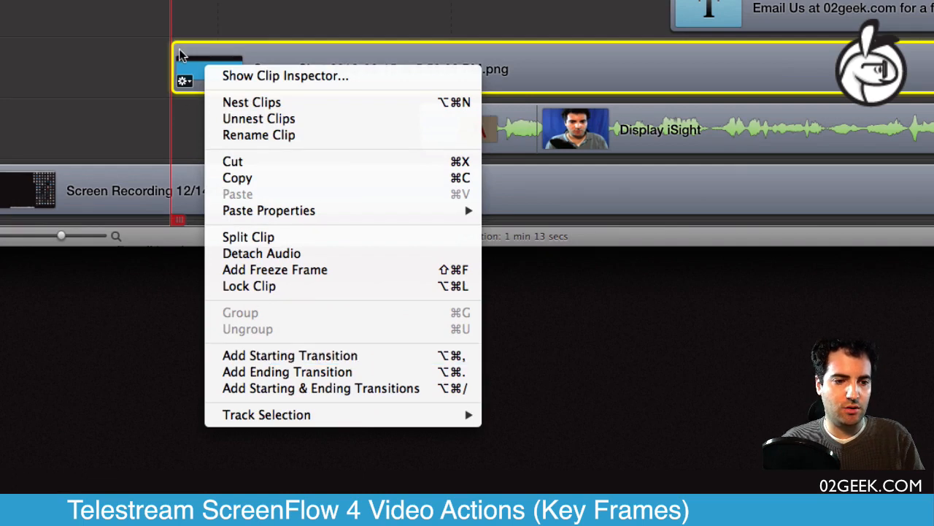
pyautogui.click(179, 49)
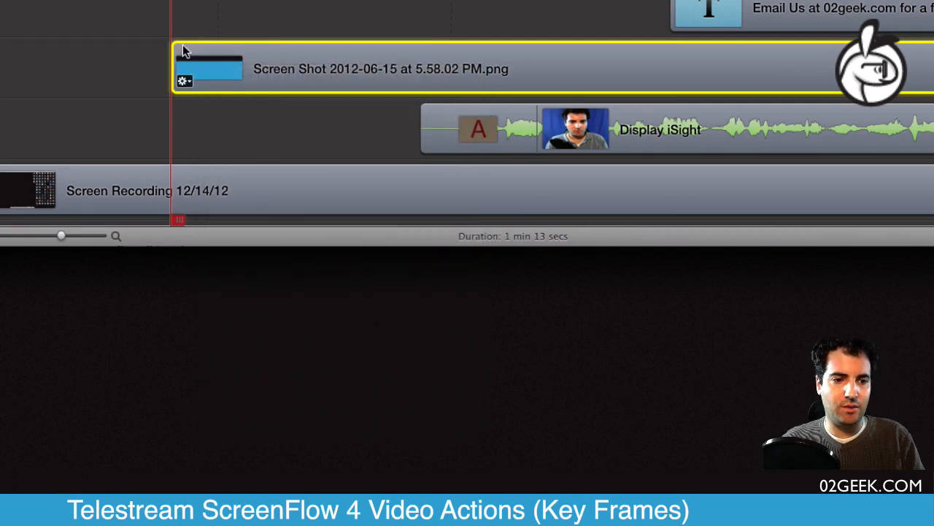
pyautogui.rightClick(183, 51)
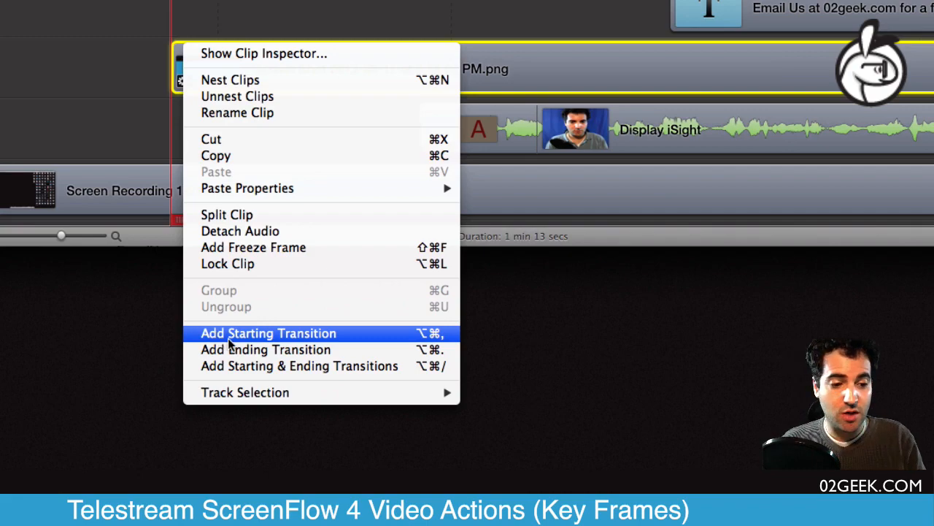
pyautogui.click(228, 336)
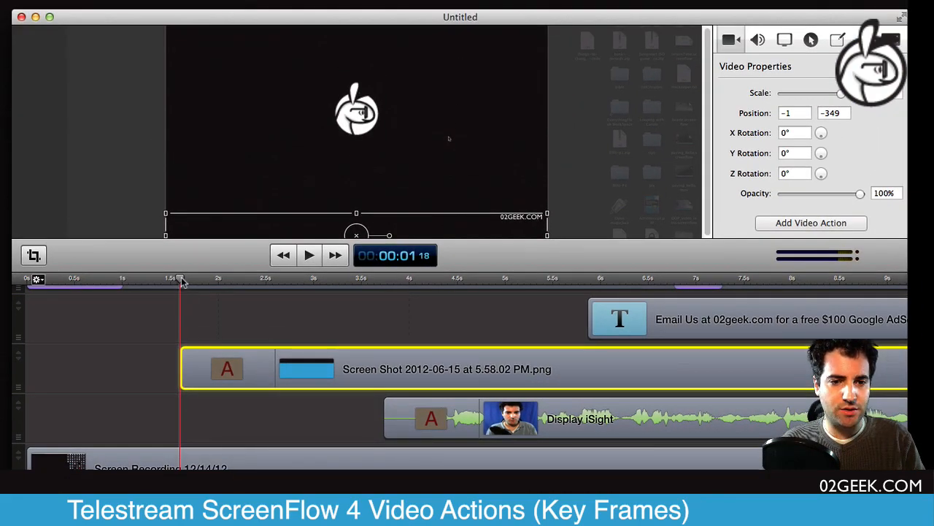
pyautogui.moveTo(181, 278)
pyautogui.mouseDown()
pyautogui.moveTo(279, 278)
pyautogui.moveTo(180, 278)
pyautogui.moveTo(284, 314)
pyautogui.moveTo(192, 316)
pyautogui.moveTo(258, 320)
pyautogui.mouseUp()
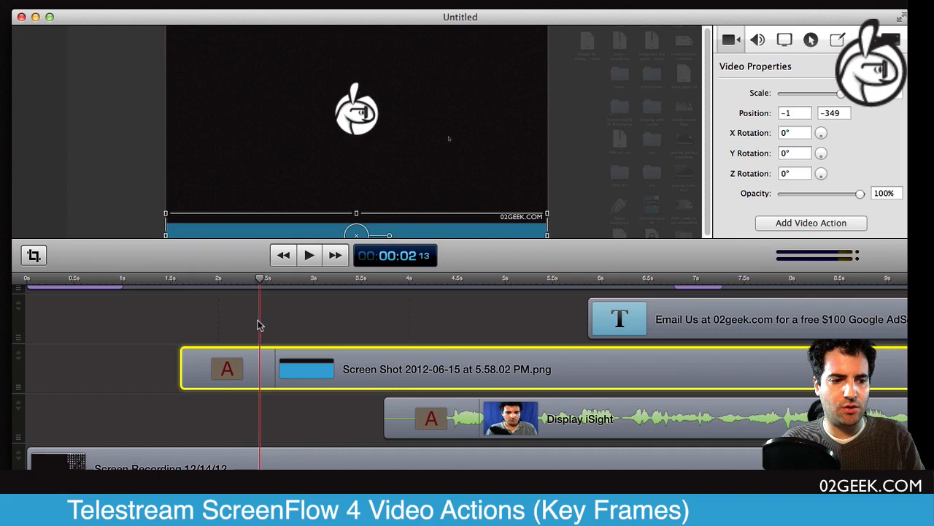
pyautogui.scroll(3, 232, 321)
pyautogui.scroll(-3, 232, 320)
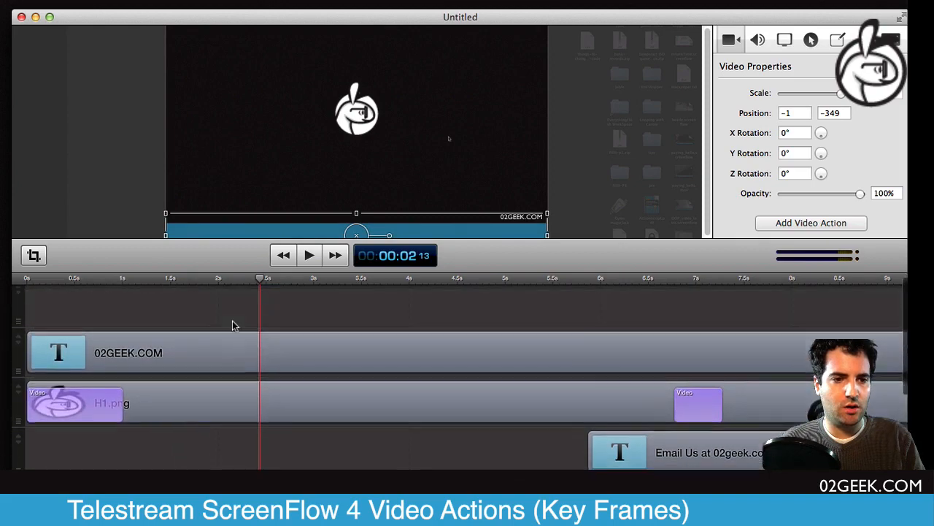
pyautogui.scroll(3, 232, 321)
pyautogui.scroll(-3, 232, 320)
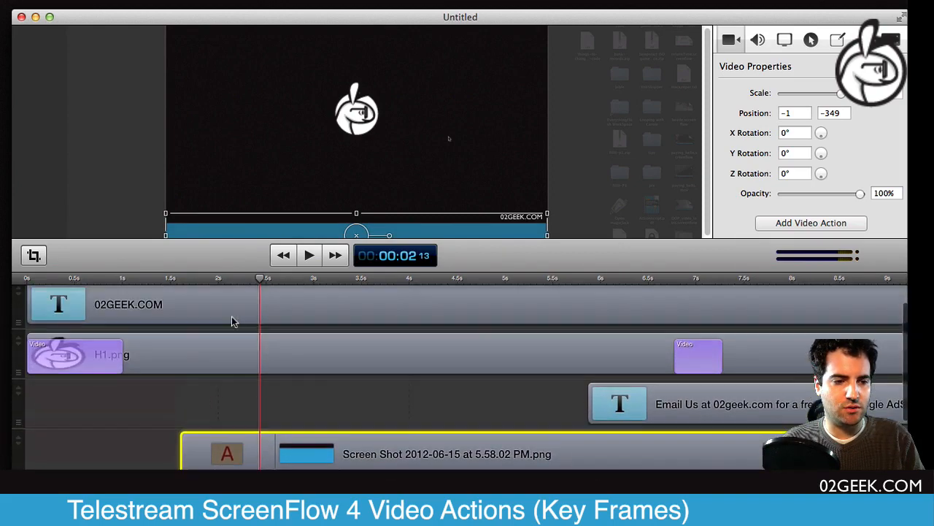
pyautogui.scroll(3, 232, 320)
pyautogui.click(132, 361)
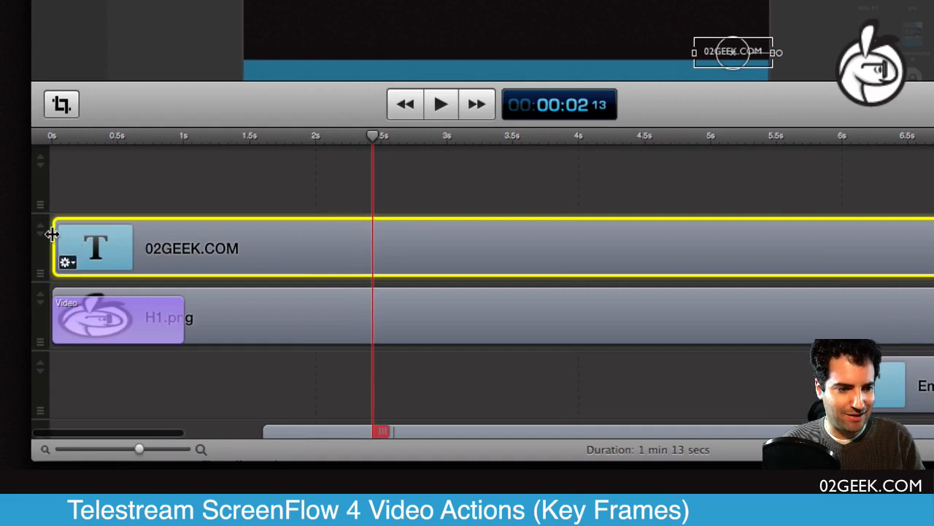
pyautogui.moveTo(58, 252); pyautogui.dragTo(387, 241)
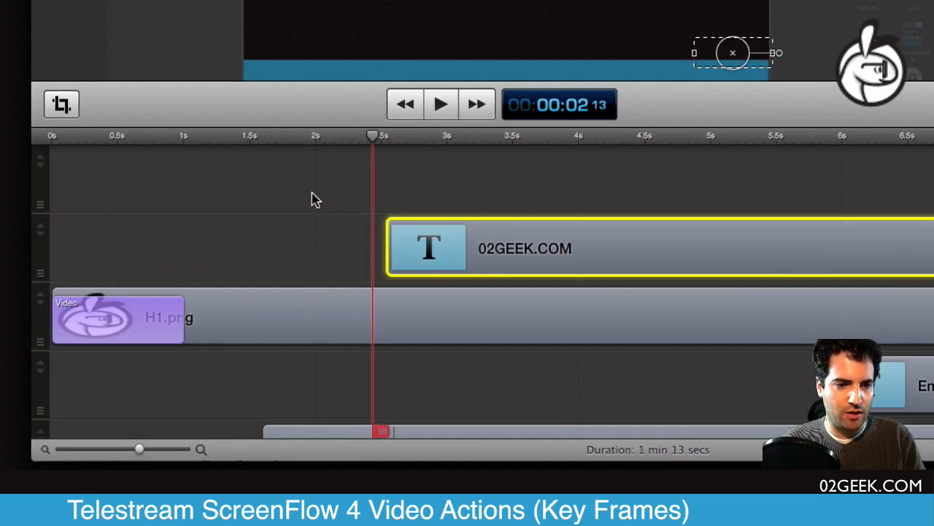
pyautogui.moveTo(372, 136)
pyautogui.mouseDown()
pyautogui.moveTo(416, 138)
pyautogui.moveTo(369, 139)
pyautogui.mouseUp()
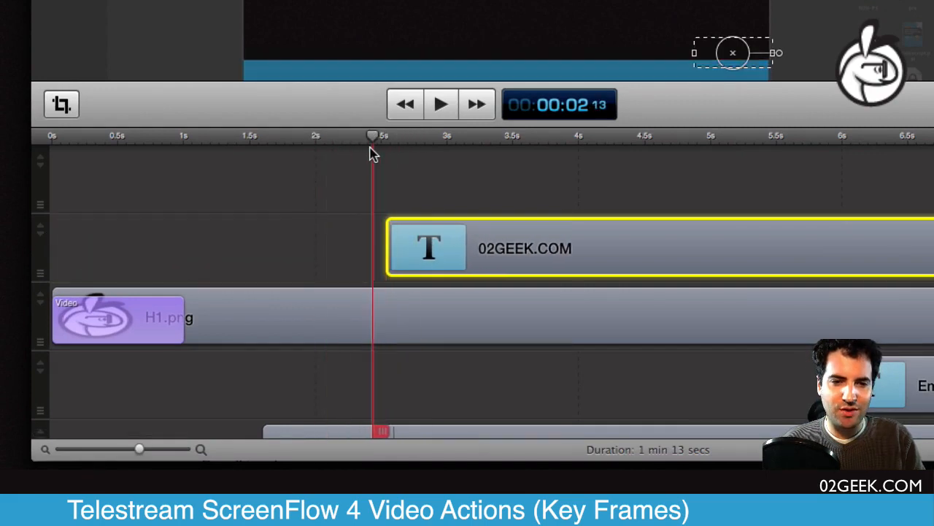
pyautogui.scroll(-2, 429, 194)
pyautogui.scroll(-1, 429, 193)
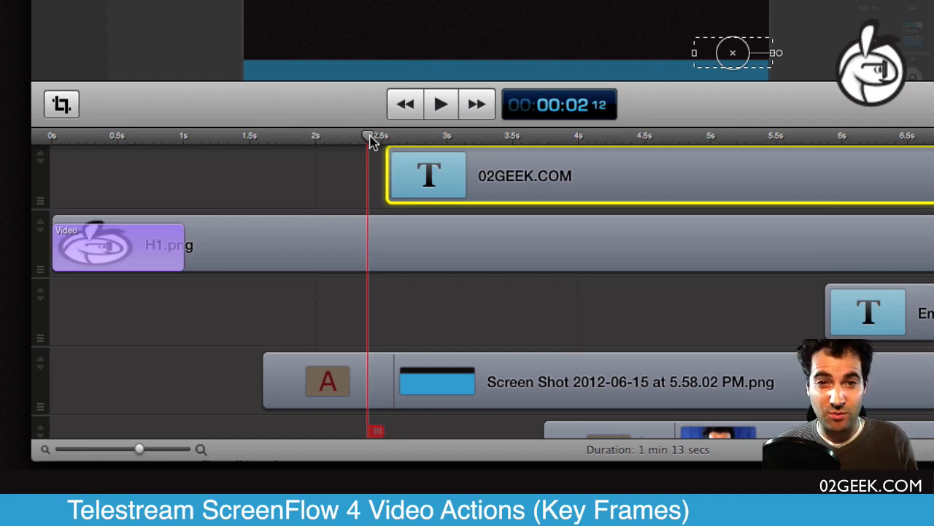
pyautogui.moveTo(372, 139); pyautogui.dragTo(417, 139)
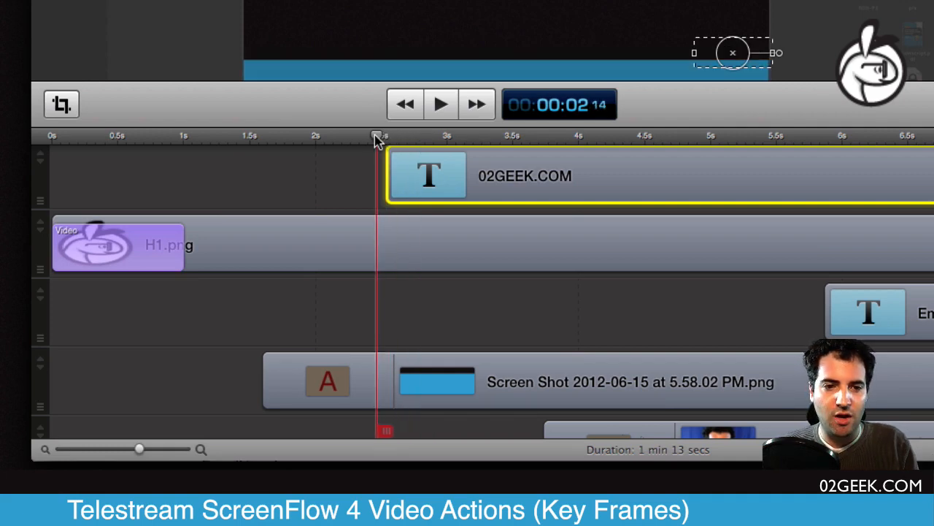
pyautogui.moveTo(377, 138)
pyautogui.mouseDown()
pyautogui.moveTo(418, 138)
pyautogui.moveTo(402, 142)
pyautogui.mouseUp()
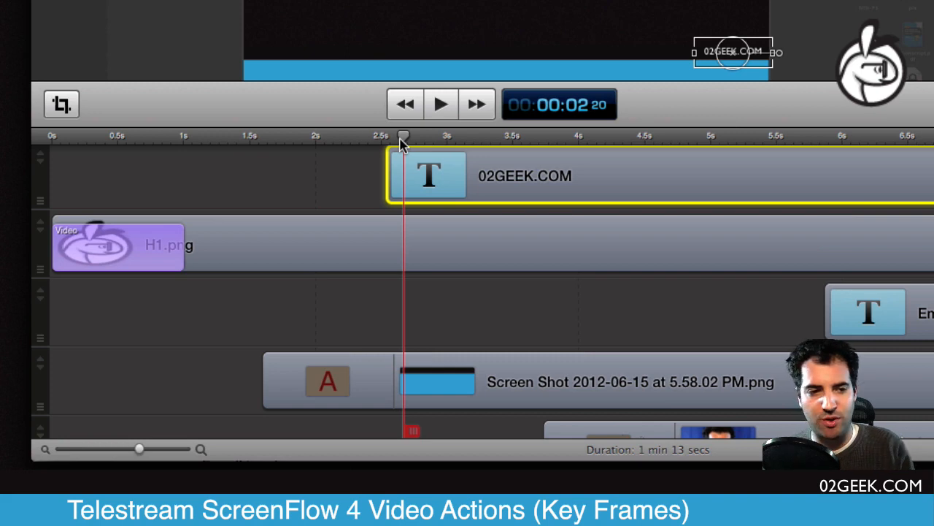
pyautogui.moveTo(403, 139)
pyautogui.mouseDown()
pyautogui.moveTo(407, 162)
pyautogui.moveTo(179, 162)
pyautogui.mouseUp()
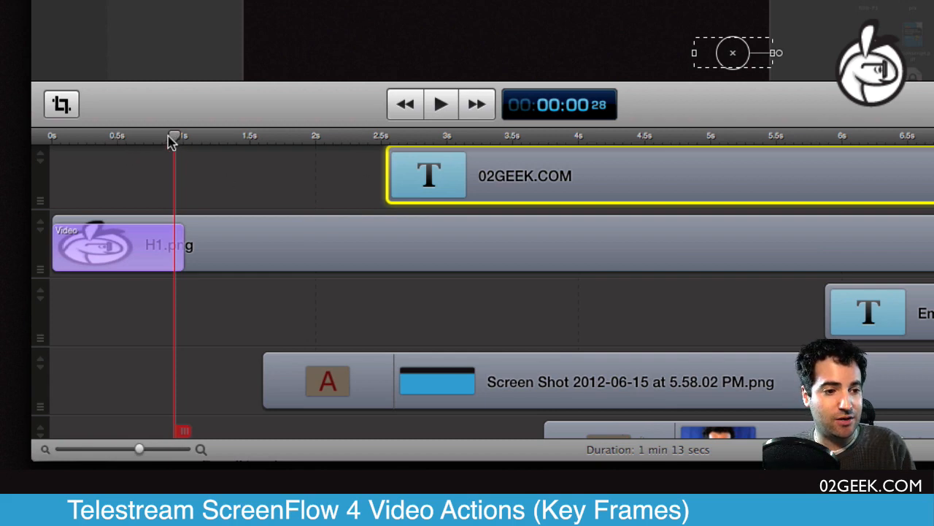
# Step: Set X Rotation -180° and Y Rotation 90° on the text clip, play it, then undo the rotations
pyautogui.moveTo(175, 136); pyautogui.dragTo(38, 149)
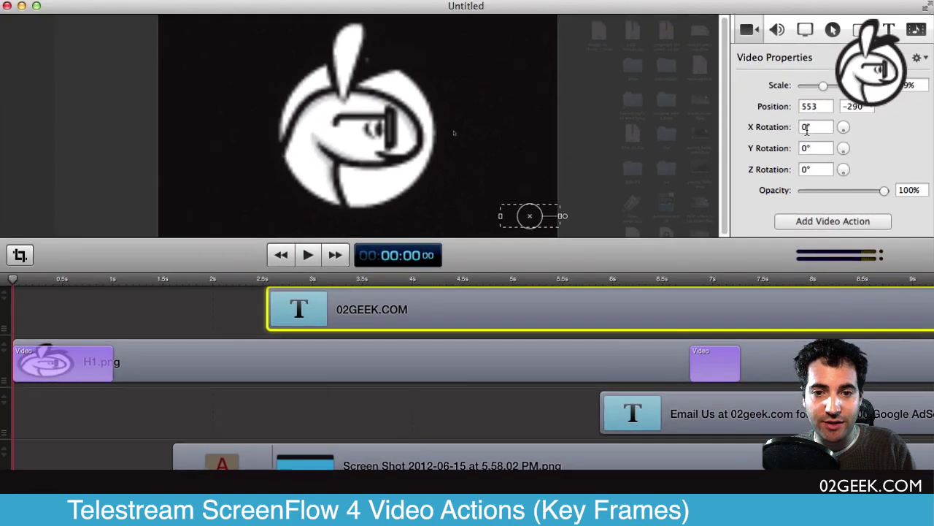
pyautogui.click(807, 130)
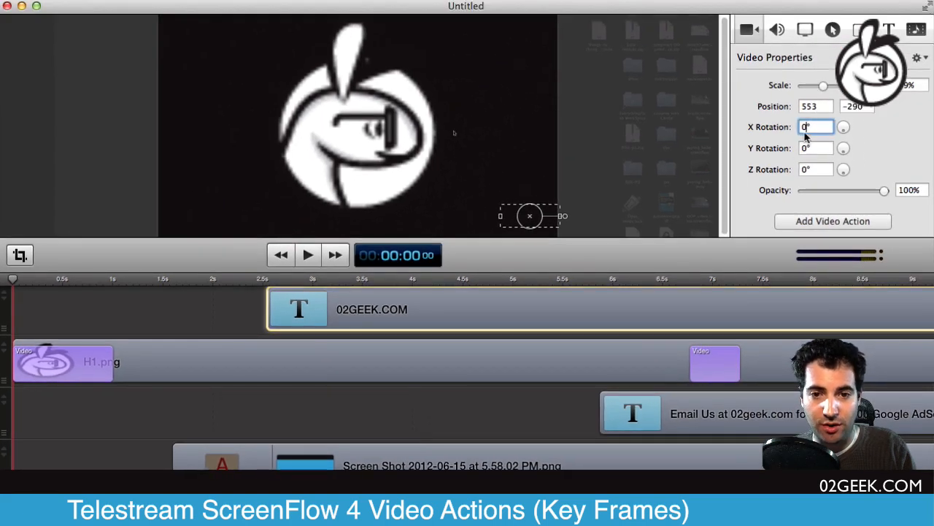
pyautogui.press('BackSpace')
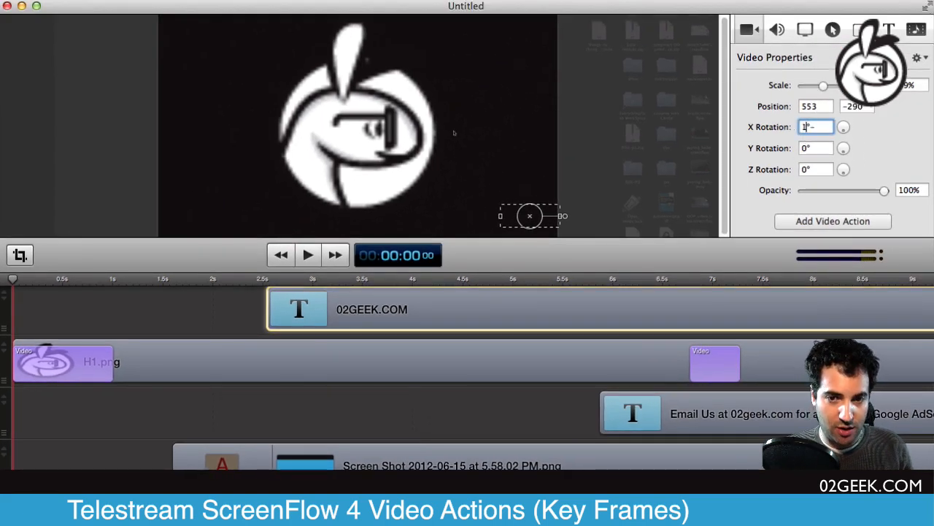
pyautogui.write('-180')
pyautogui.press('Tab')
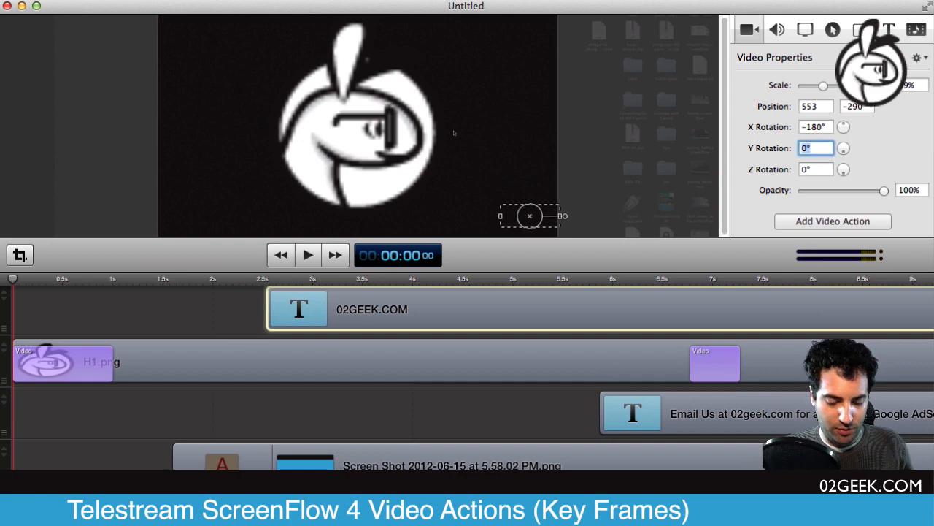
pyautogui.write('90')
pyautogui.press('Return')
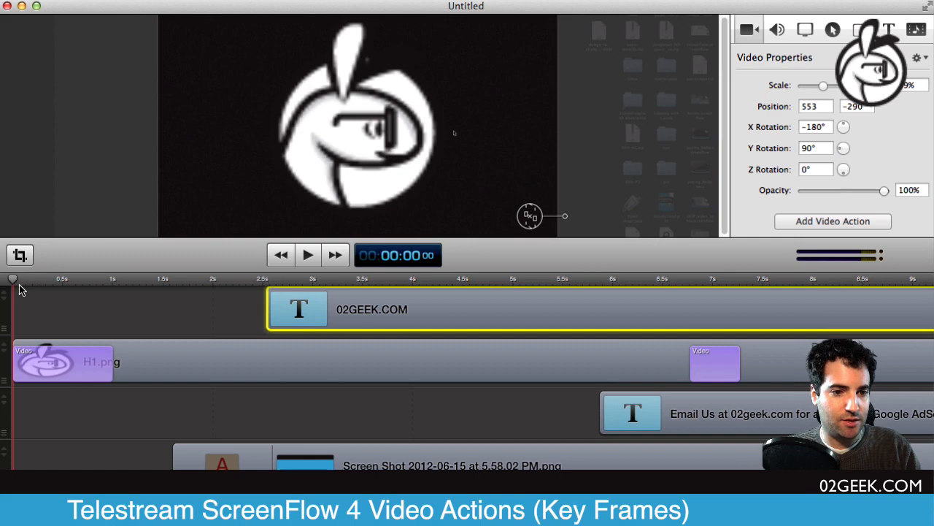
pyautogui.press('space')
pyautogui.press('space')
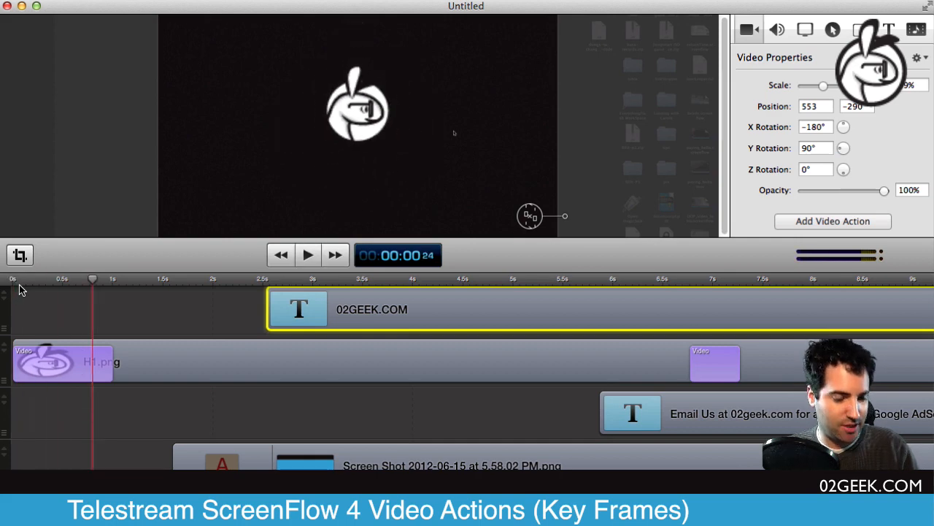
pyautogui.press('Home')
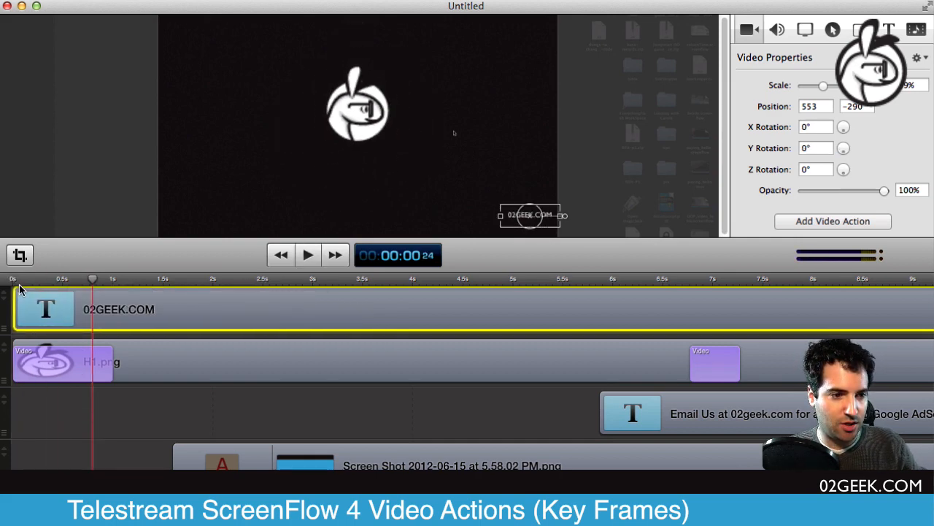
# Step: Redo to put the 02GEEK.COM text back at 2.6s, select the logo clip and rewind to 0s
pyautogui.click(15, 7)
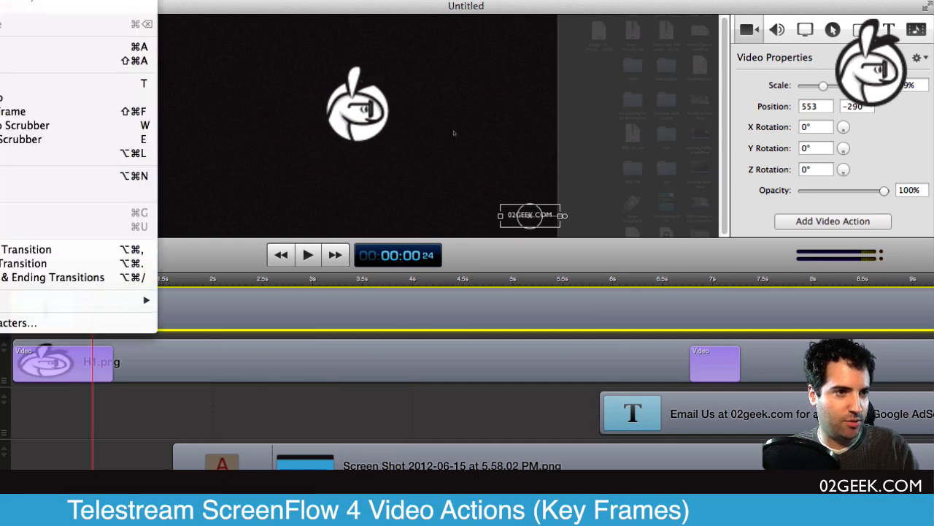
pyautogui.click(73, 44)
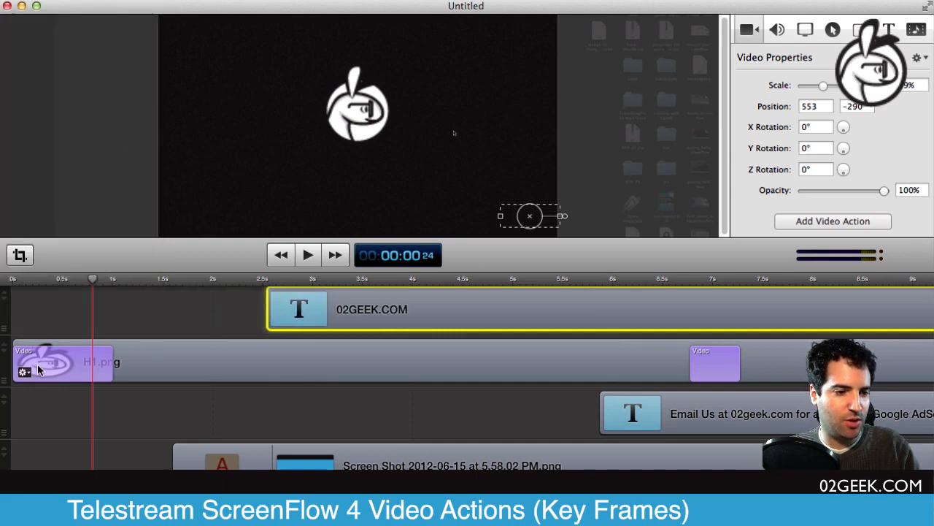
pyautogui.click(166, 375)
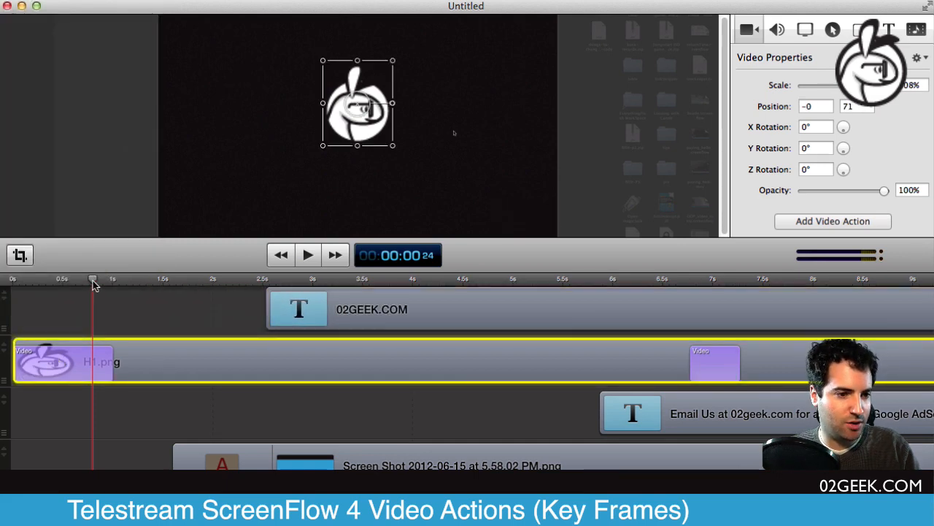
pyautogui.moveTo(92, 279); pyautogui.dragTo(12, 284)
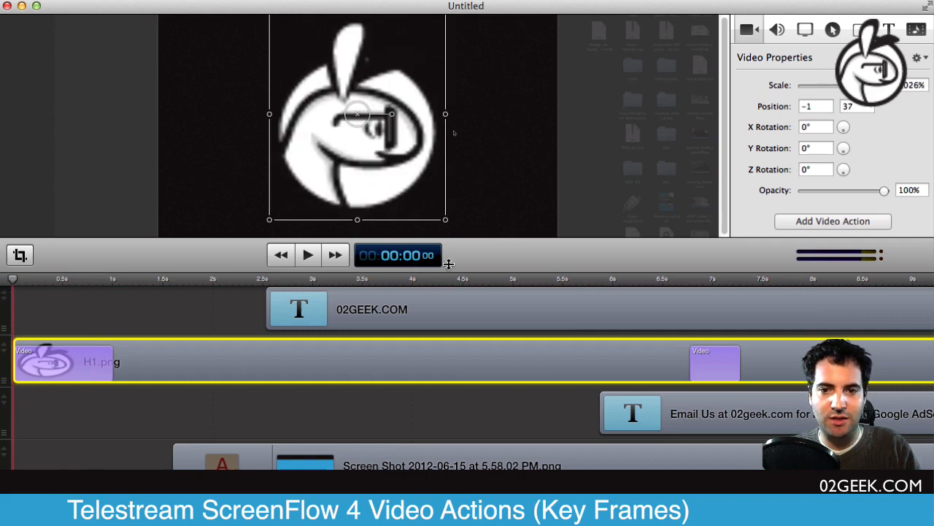
# Step: Set the logo's X Rotation to -180° and Y Rotation to 90° so it starts flipped edge-on
pyautogui.click(814, 126)
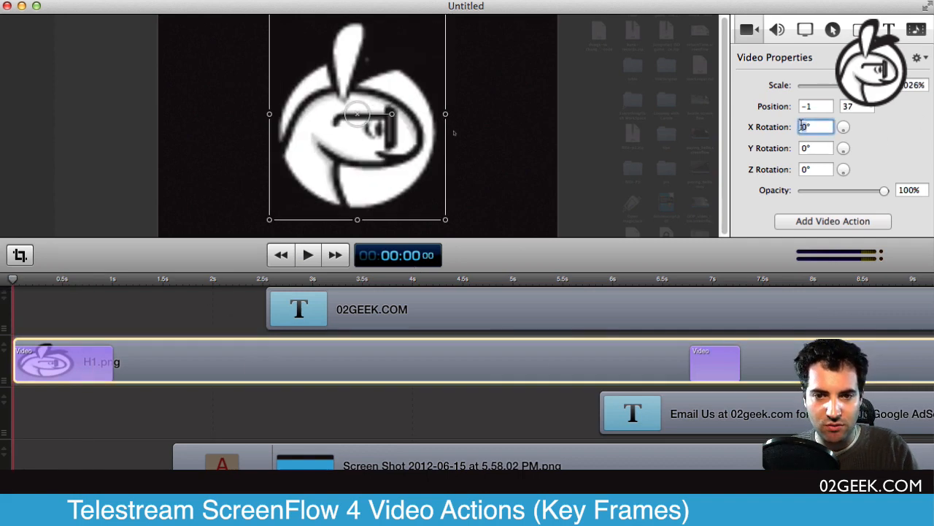
pyautogui.write('-180')
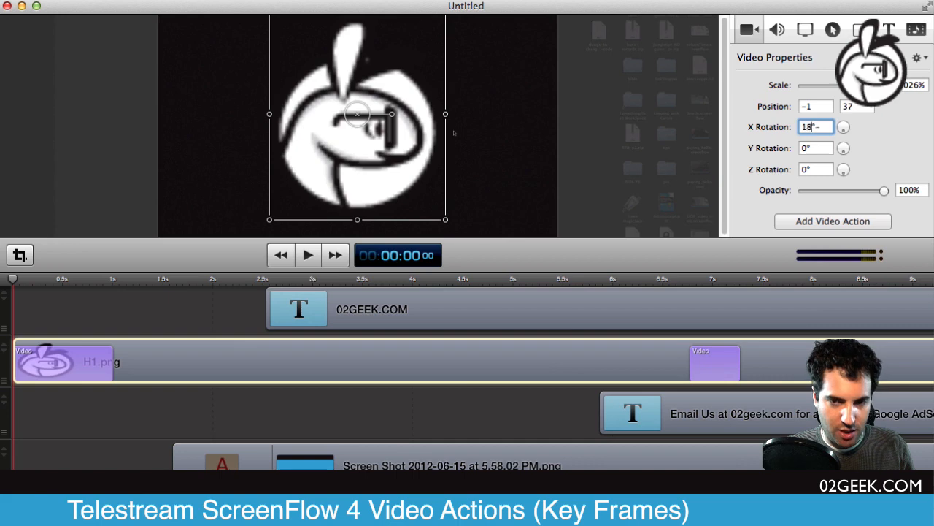
pyautogui.press('Tab')
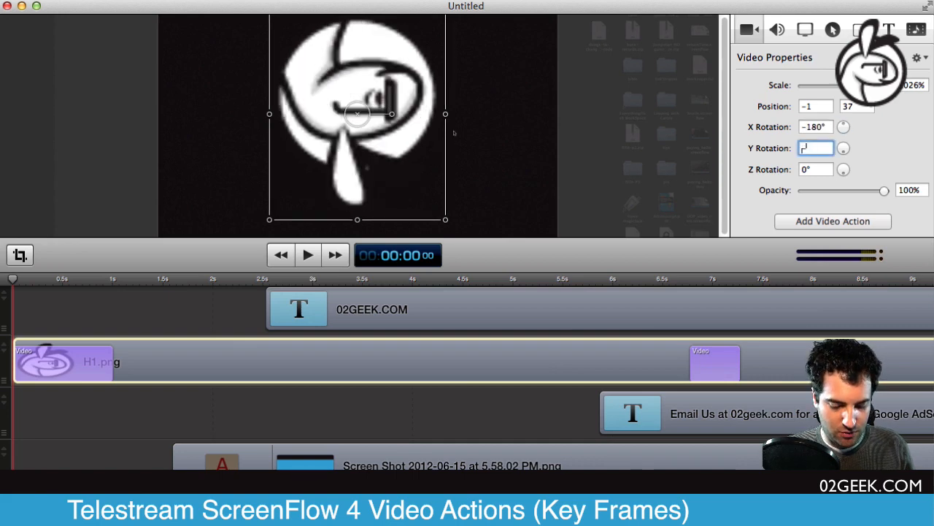
pyautogui.write('90')
pyautogui.press('Tab')
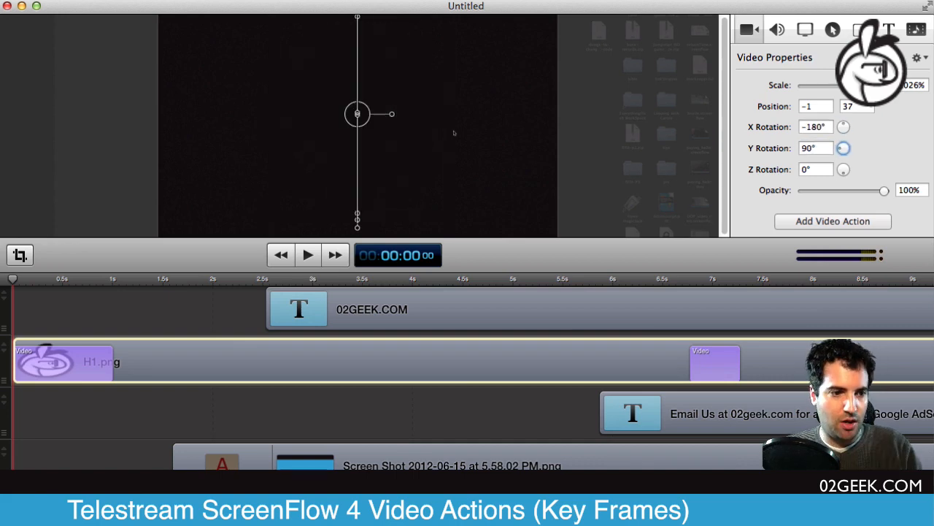
pyautogui.click(16, 296)
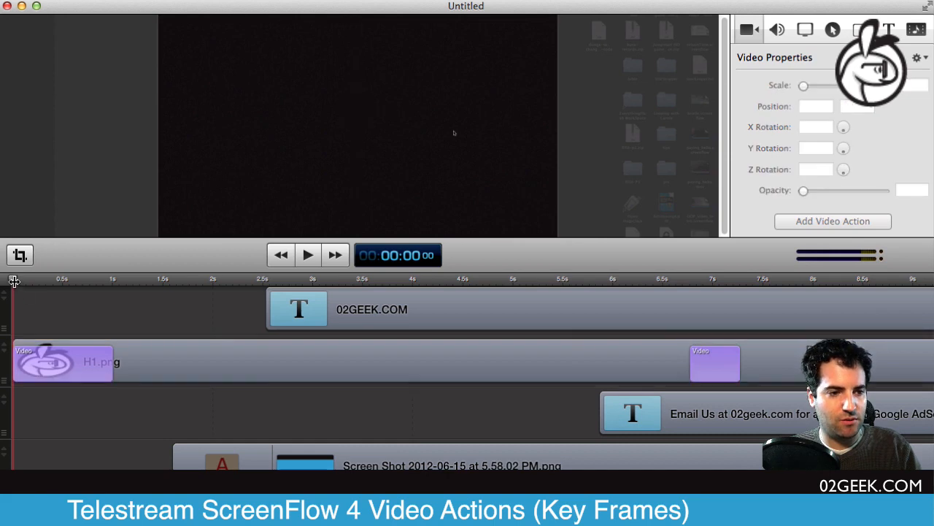
pyautogui.press('space')
pyautogui.press('space')
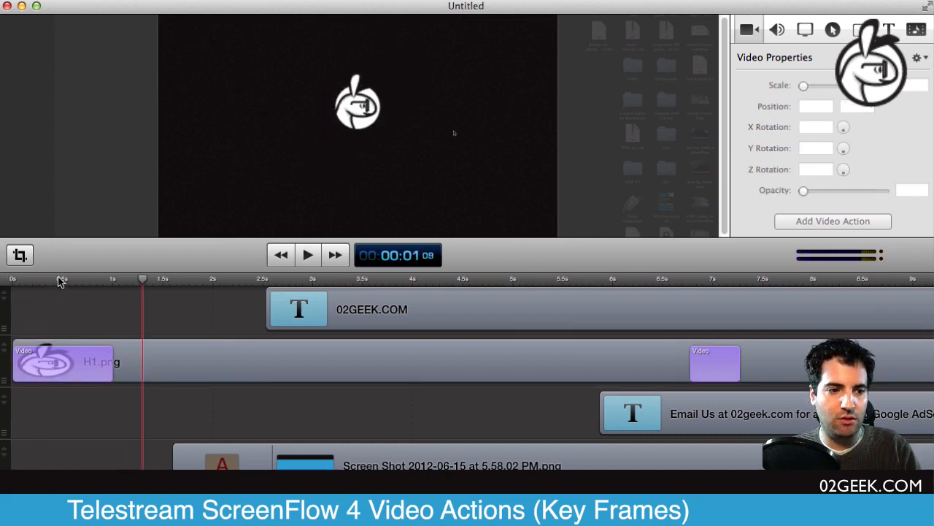
pyautogui.moveTo(151, 281); pyautogui.dragTo(13, 281)
pyautogui.press('space')
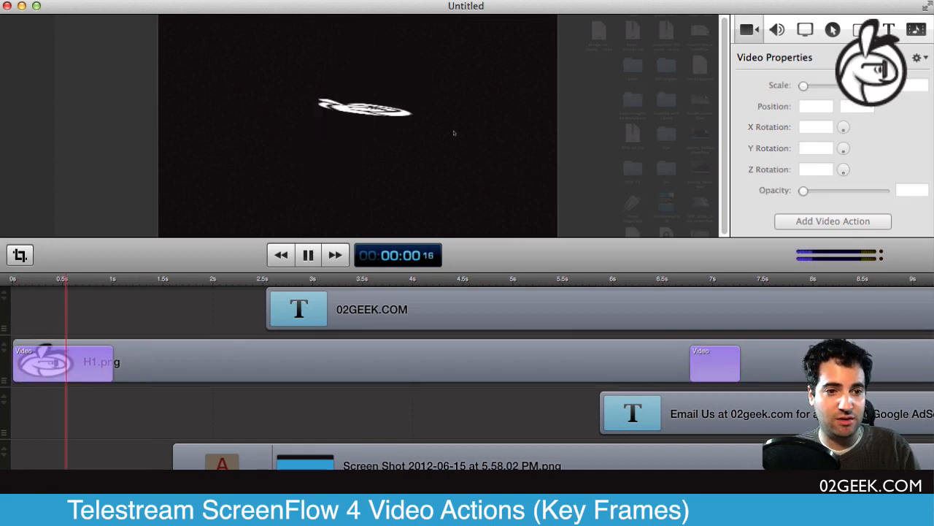
pyautogui.press('space')
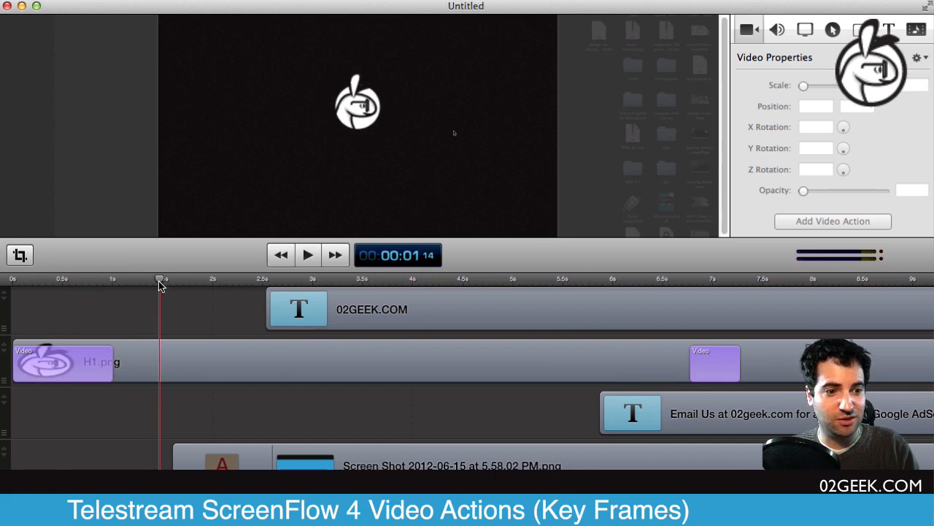
pyautogui.moveTo(162, 281); pyautogui.dragTo(13, 281)
pyautogui.press('space')
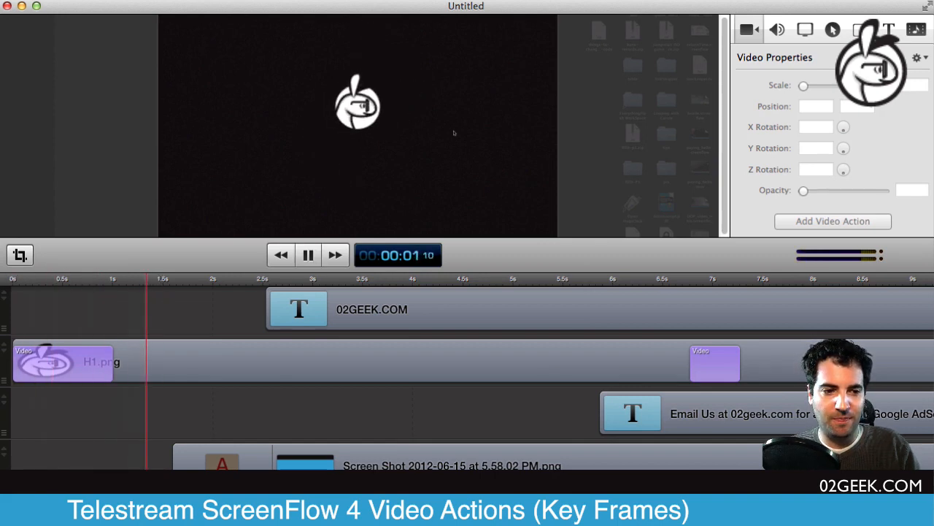
pyautogui.press('space')
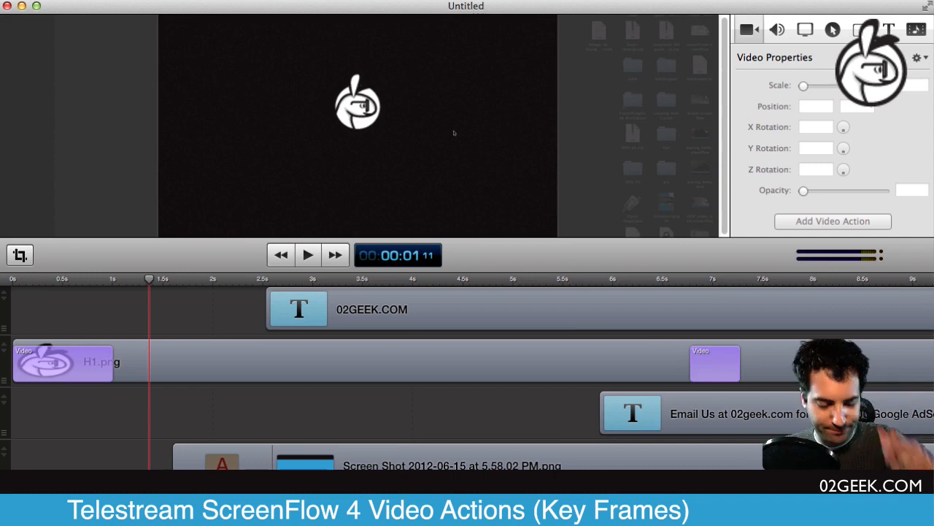